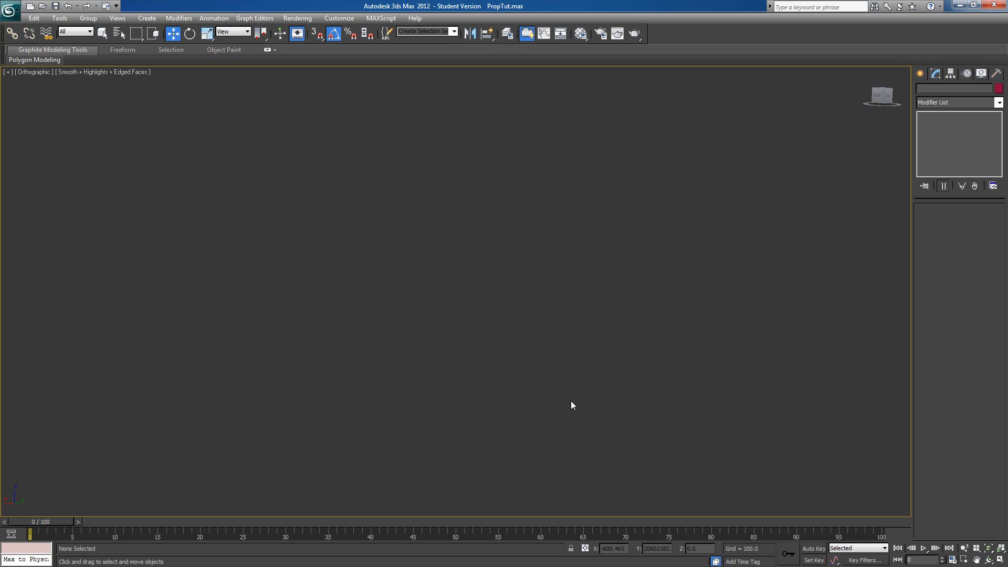
Switch the viewport to perspective and examine the propeller reference plane and the small cylinder from several angles
{"action": "left_click", "coordinate": [1001, 561]}
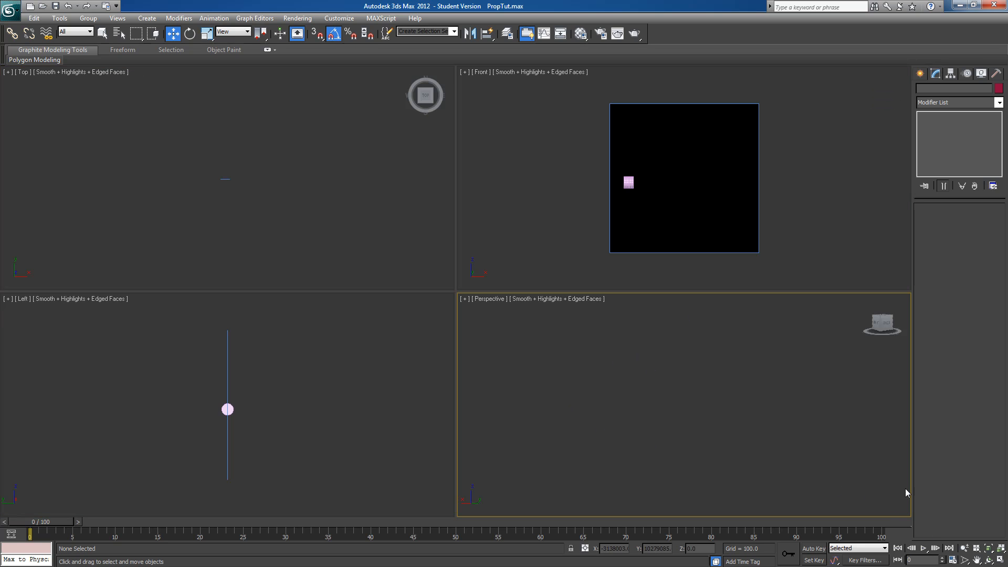
{"action": "left_click", "coordinate": [1001, 561]}
{"action": "mouse_move", "coordinate": [612, 396]}
{"action": "middle_mouse_down", "text": "alt"}
{"action": "mouse_move", "coordinate": [637, 421]}
{"action": "mouse_move", "coordinate": [615, 400]}
{"action": "mouse_move", "coordinate": [598, 403]}
{"action": "middle_mouse_up", "text": "alt"}
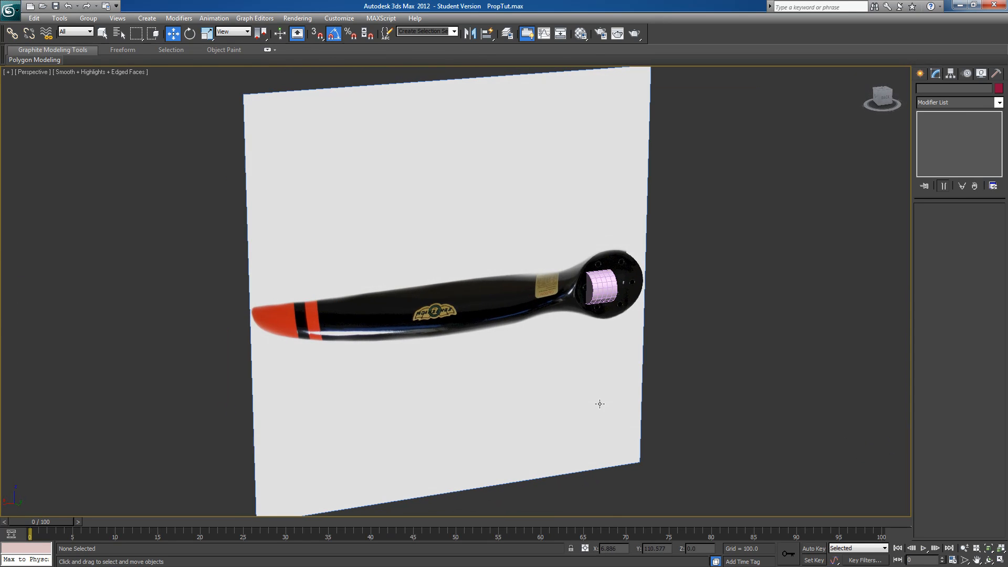
{"action": "middle_click_drag", "start_coordinate": [604, 329], "coordinate": [573, 282], "text": "alt"}
{"action": "middle_click_drag", "start_coordinate": [603, 325], "coordinate": [504, 314], "text": "alt"}
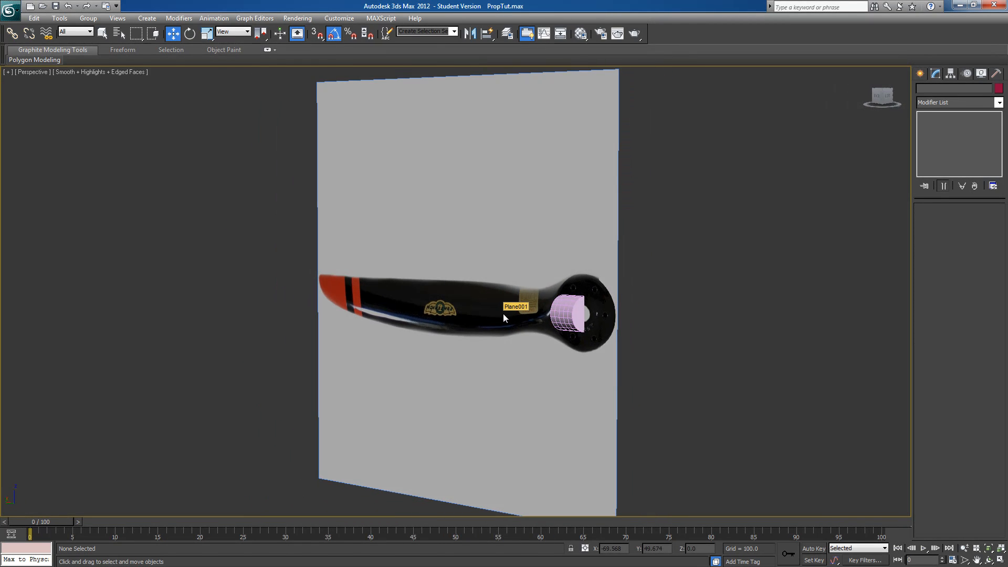
{"action": "middle_click_drag", "start_coordinate": [581, 321], "coordinate": [644, 322], "text": "alt"}
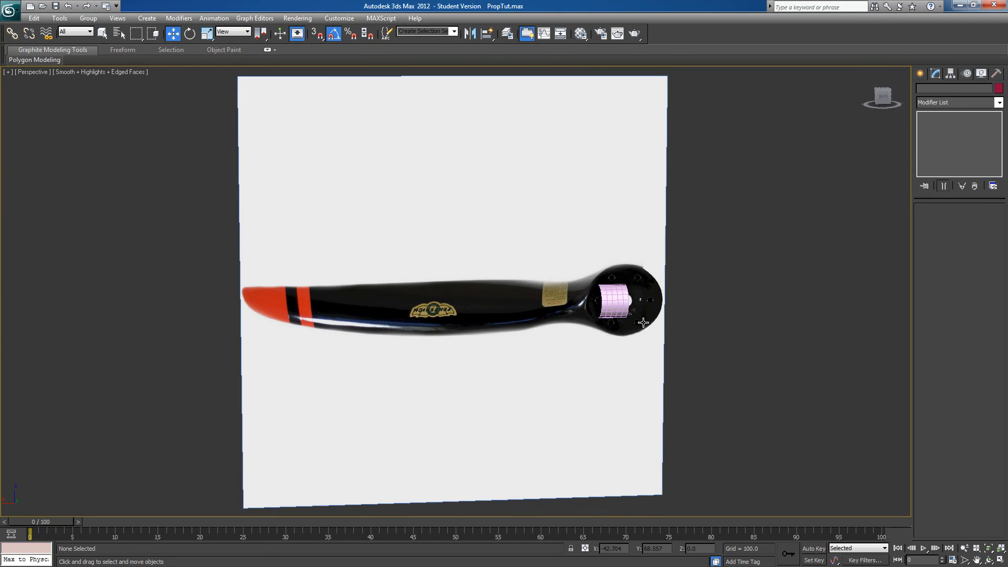
Align the perspective viewport to the back of the propeller image, fit all objects in every view, and maximize it
{"action": "left_click", "coordinate": [884, 100]}
{"action": "key", "text": "u"}
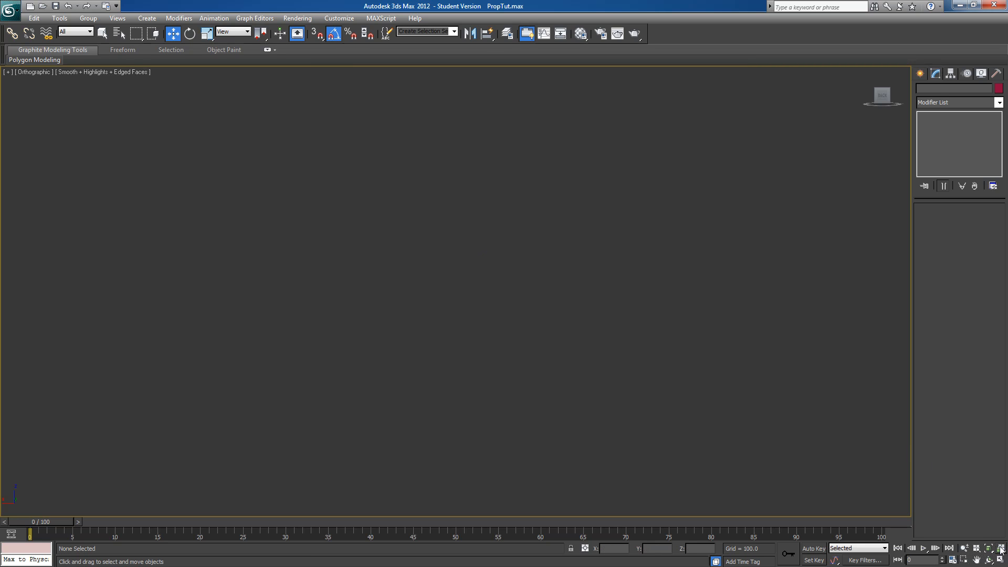
{"action": "left_click", "coordinate": [882, 95]}
{"action": "left_click", "coordinate": [1001, 560]}
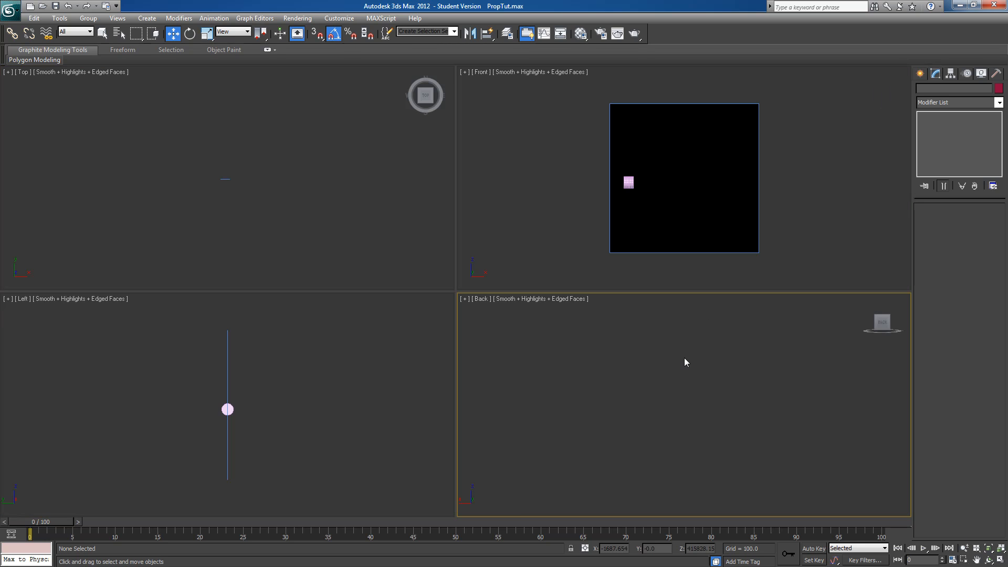
{"action": "key", "text": "p"}
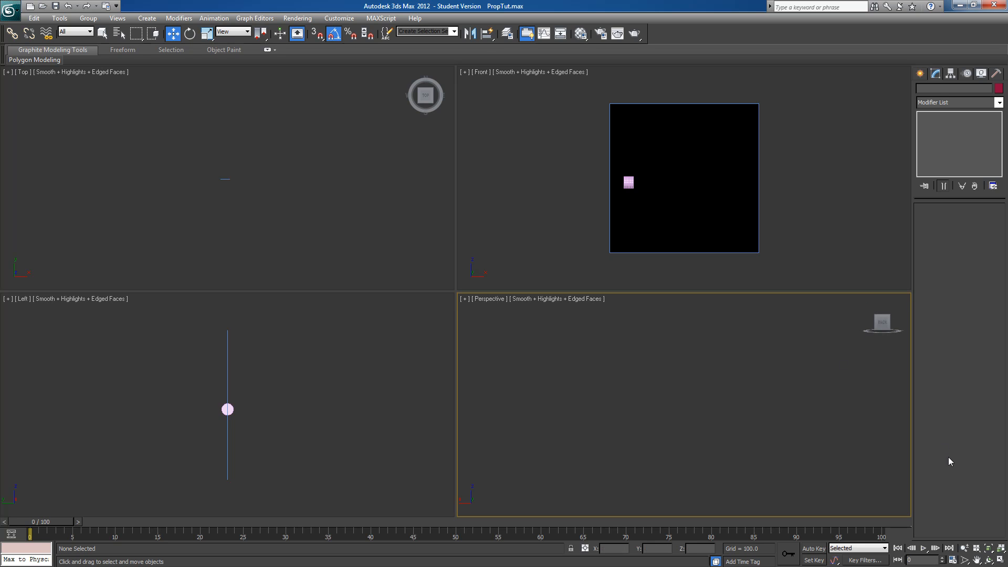
{"action": "left_click", "coordinate": [996, 548]}
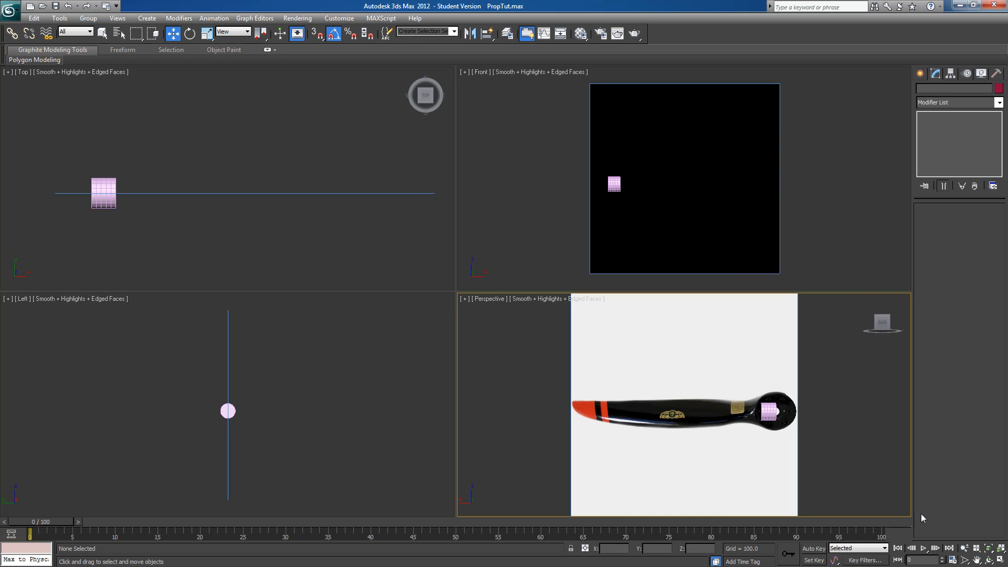
{"action": "left_click", "coordinate": [1001, 560]}
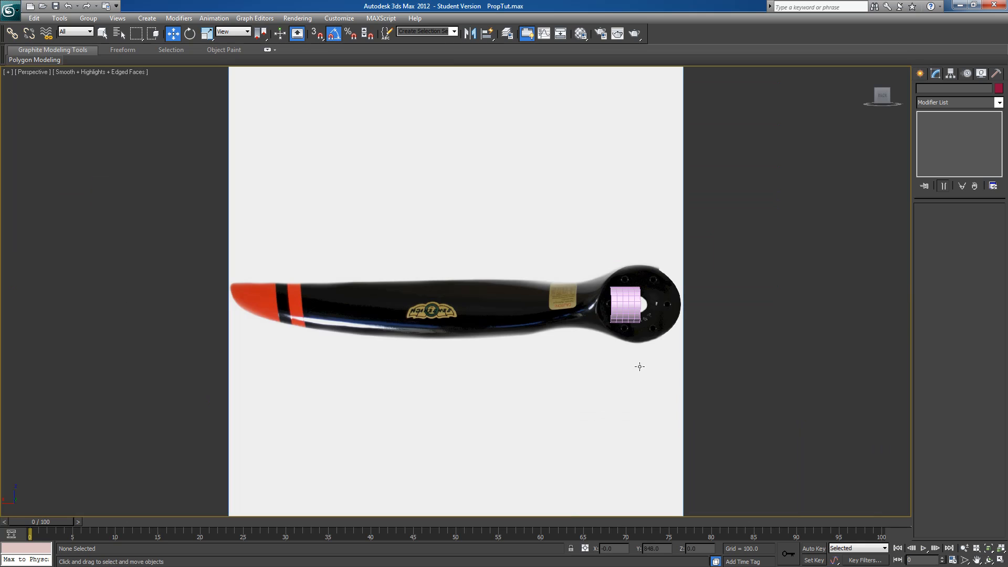
Set the cylinder's height to about 115.5, height segments to 9 and sides to 16, using an orthographic view
{"action": "left_click", "coordinate": [618, 295]}
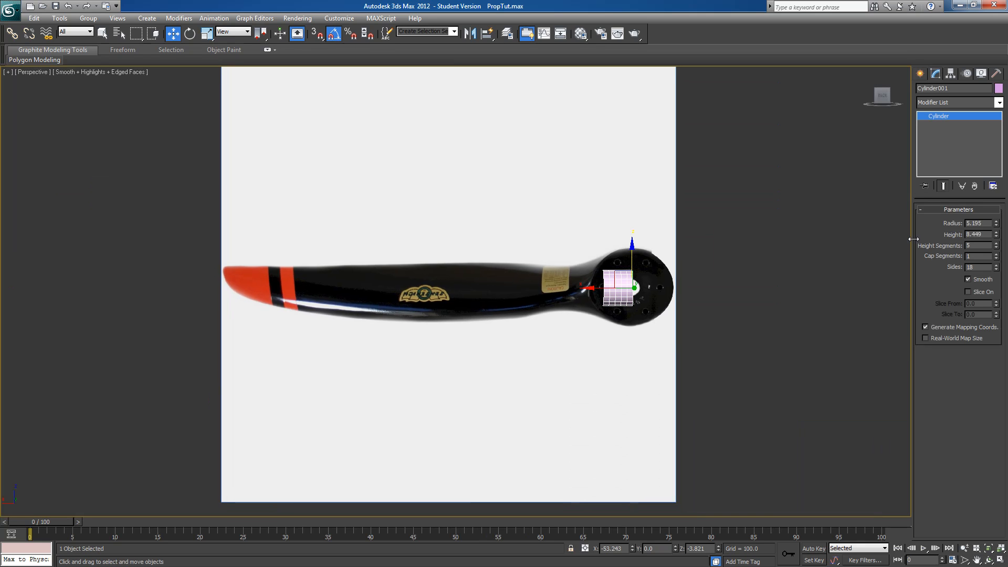
{"action": "left_click_drag", "start_coordinate": [996, 235], "coordinate": [891, 125]}
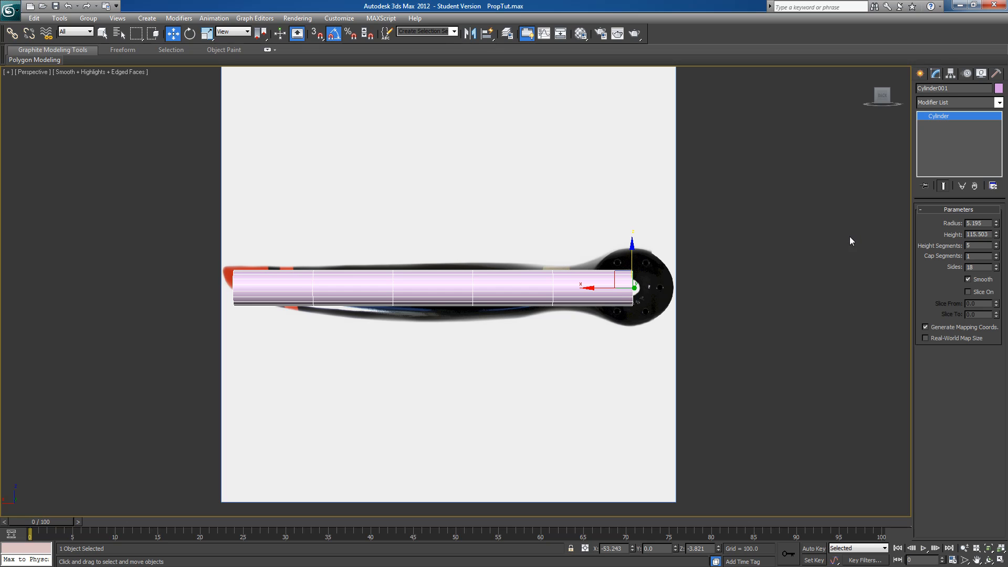
{"action": "key", "text": "u"}
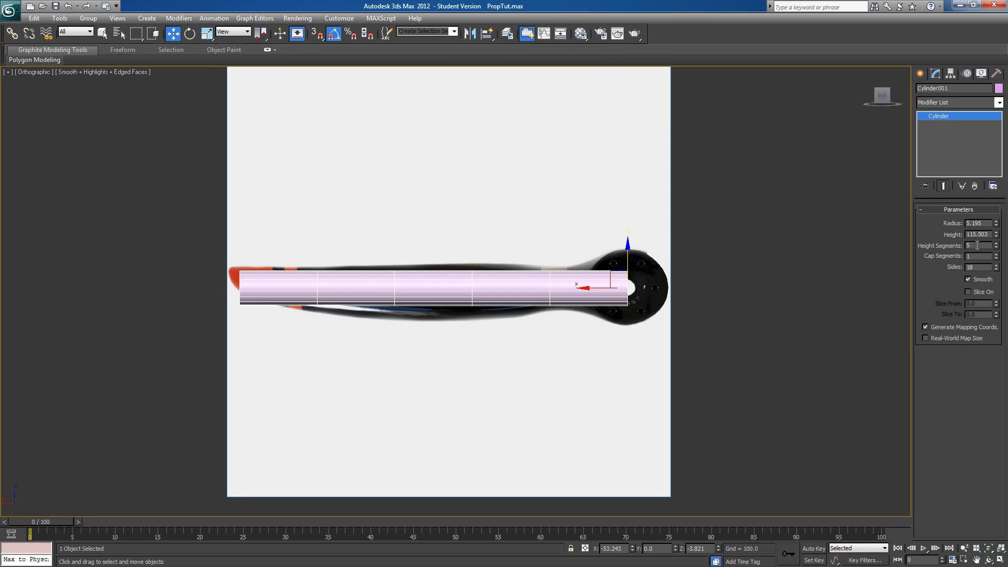
{"action": "left_click", "coordinate": [996, 269]}
{"action": "left_click", "coordinate": [997, 270]}
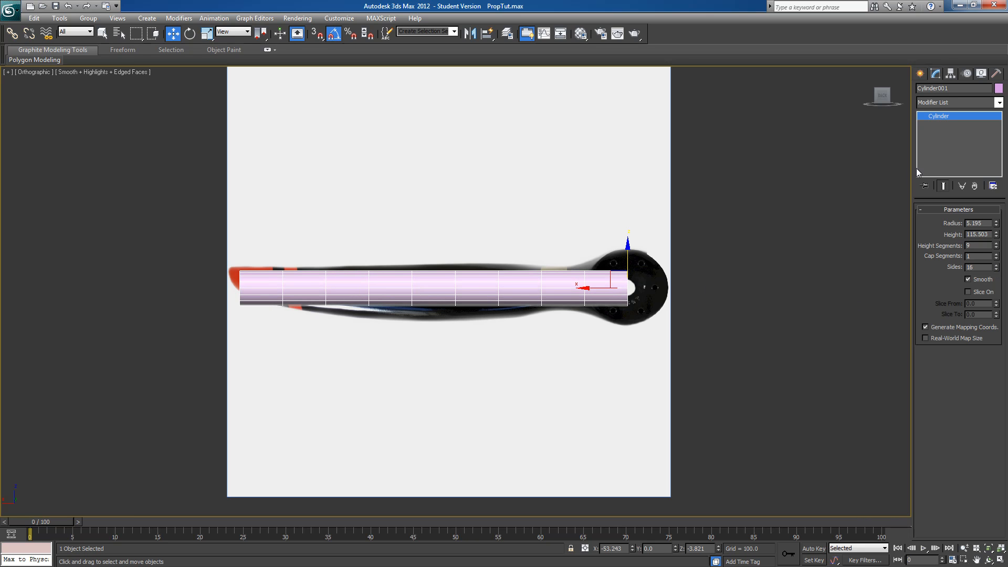
Change the cylinder's object color to gray and convert it to an Editable Poly
{"action": "left_click", "coordinate": [998, 90]}
{"action": "left_click", "coordinate": [547, 312]}
{"action": "left_click", "coordinate": [556, 345]}
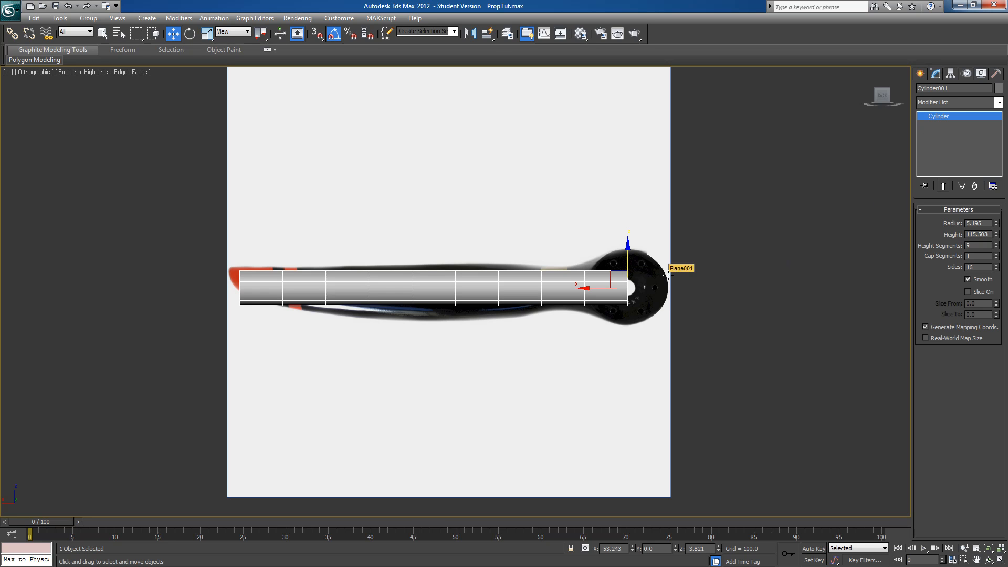
{"action": "right_click", "coordinate": [949, 115]}
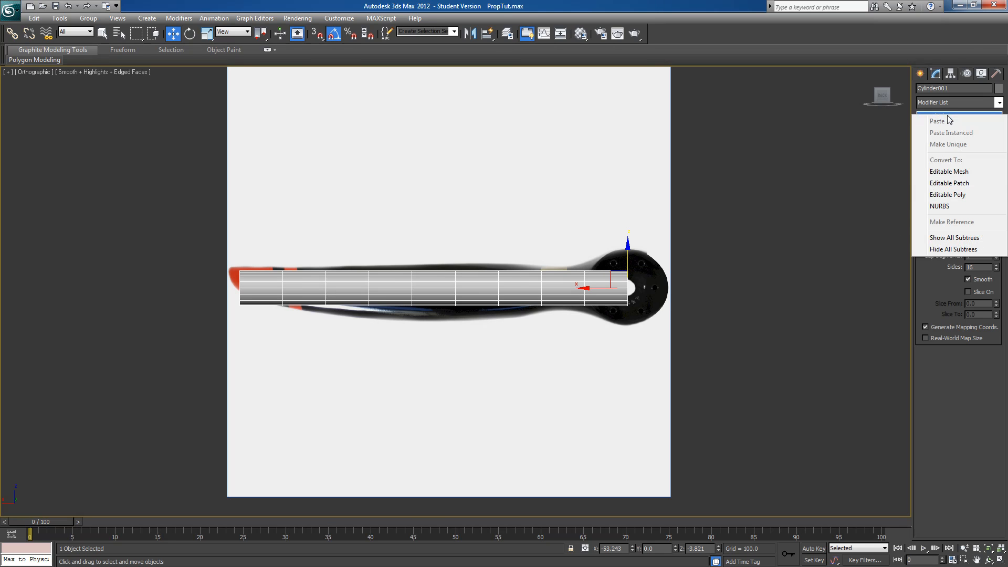
{"action": "left_click", "coordinate": [947, 195]}
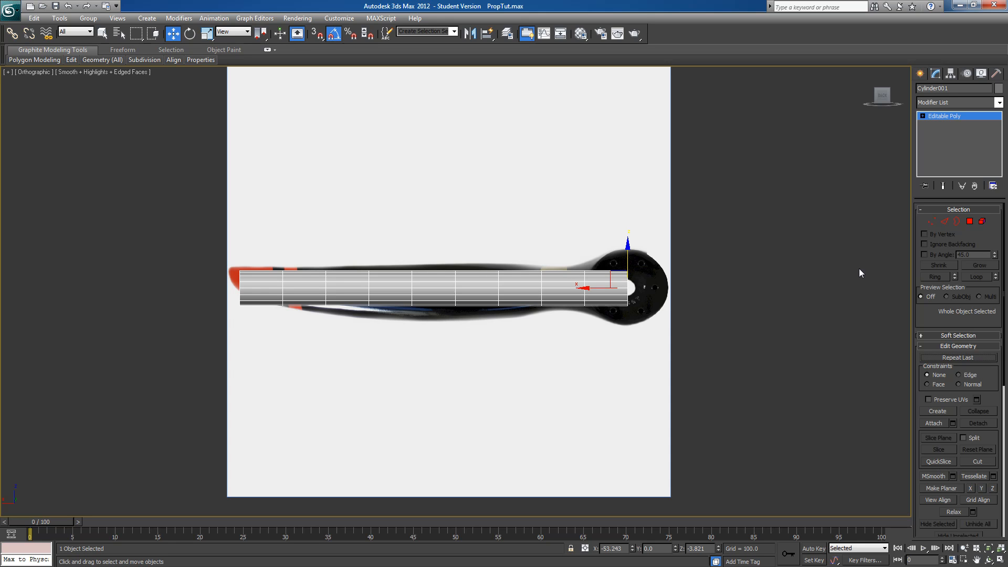
Raise the vertex ring at the blade-tip end and scale it down vertically to fit the red tip's outline
{"action": "left_click", "coordinate": [930, 221]}
{"action": "middle_click_drag", "start_coordinate": [705, 278], "coordinate": [737, 273]}
{"action": "scroll", "coordinate": [677, 265], "scroll_direction": "up", "scroll_amount": 4}
{"action": "scroll", "coordinate": [687, 269], "scroll_direction": "down", "scroll_amount": 2}
{"action": "left_click_drag", "start_coordinate": [157, 223], "coordinate": [194, 319]}
{"action": "left_click_drag", "start_coordinate": [166, 234], "coordinate": [166, 225]}
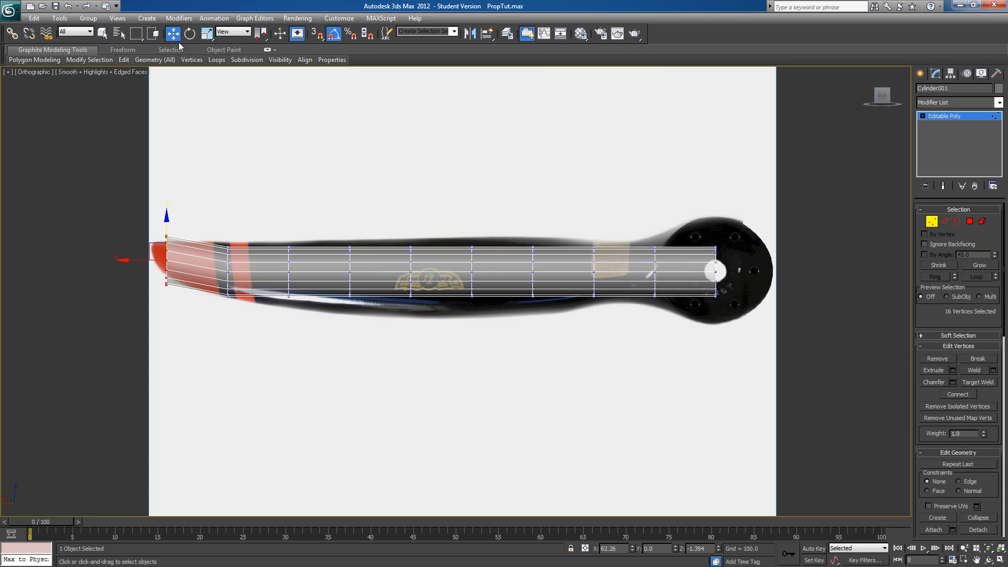
{"action": "left_click", "coordinate": [207, 33]}
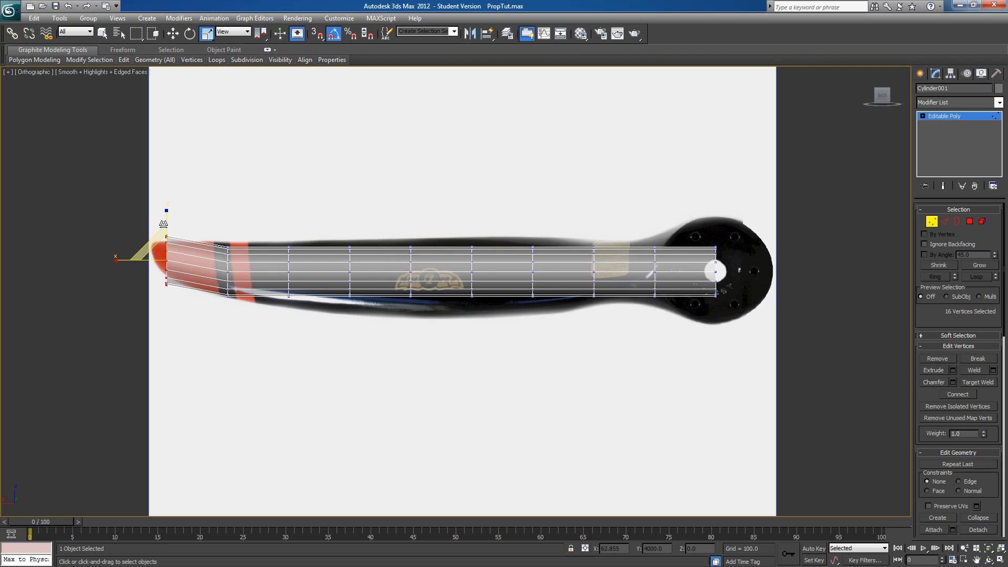
{"action": "left_click_drag", "start_coordinate": [167, 209], "coordinate": [165, 225]}
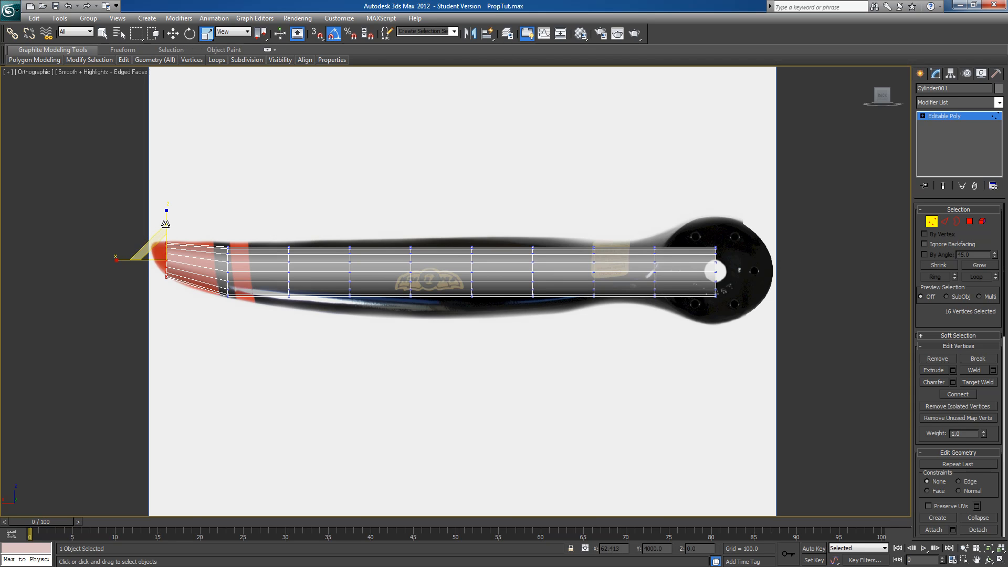
Move the vertex rings between tip and hub vertically so they follow the centerline of the propeller blade in the image
{"action": "key", "text": "w"}
{"action": "left_click_drag", "start_coordinate": [167, 220], "coordinate": [251, 307]}
{"action": "left_click_drag", "start_coordinate": [228, 239], "coordinate": [309, 315]}
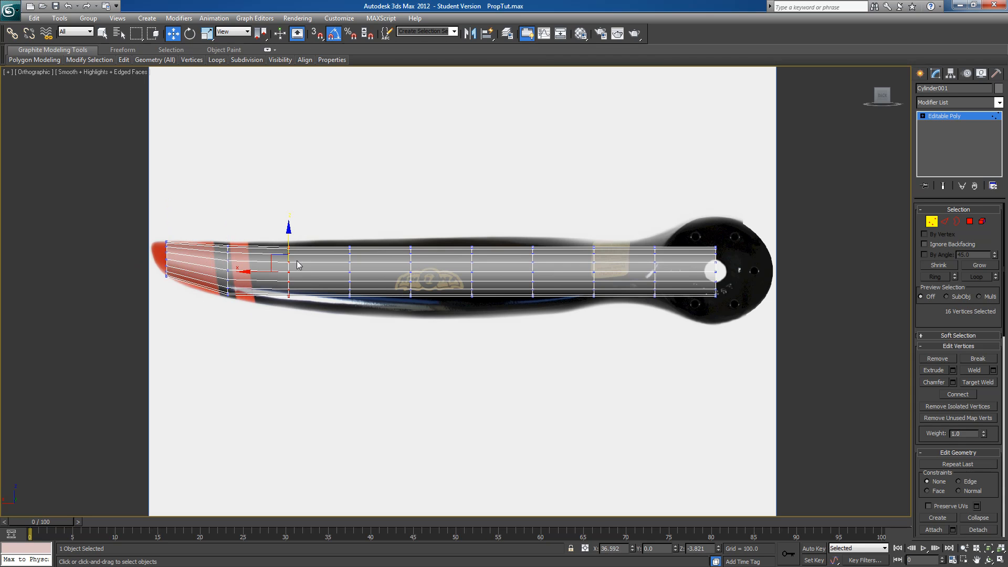
{"action": "left_click_drag", "start_coordinate": [288, 238], "coordinate": [374, 341]}
{"action": "left_click_drag", "start_coordinate": [350, 239], "coordinate": [435, 316]}
{"action": "left_click_drag", "start_coordinate": [410, 233], "coordinate": [485, 299]}
{"action": "left_click_drag", "start_coordinate": [471, 235], "coordinate": [553, 299]}
{"action": "left_click_drag", "start_coordinate": [532, 234], "coordinate": [615, 285]}
{"action": "left_click_drag", "start_coordinate": [594, 235], "coordinate": [674, 293]}
{"action": "left_click_drag", "start_coordinate": [655, 236], "coordinate": [655, 233]}
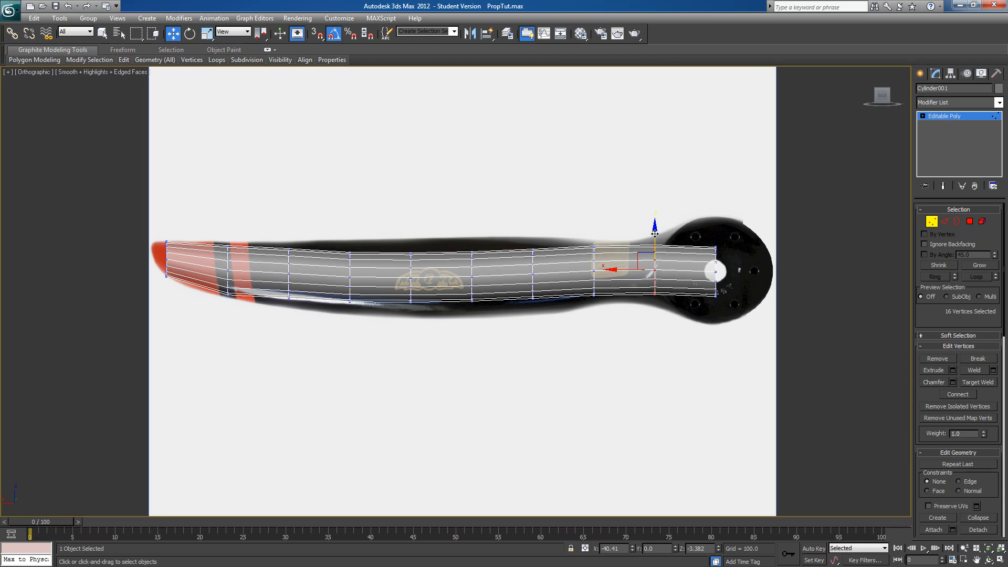
Scale each vertex ring between the hub and the tip vertically to match the blade's upper and lower outline
{"action": "key", "text": "r"}
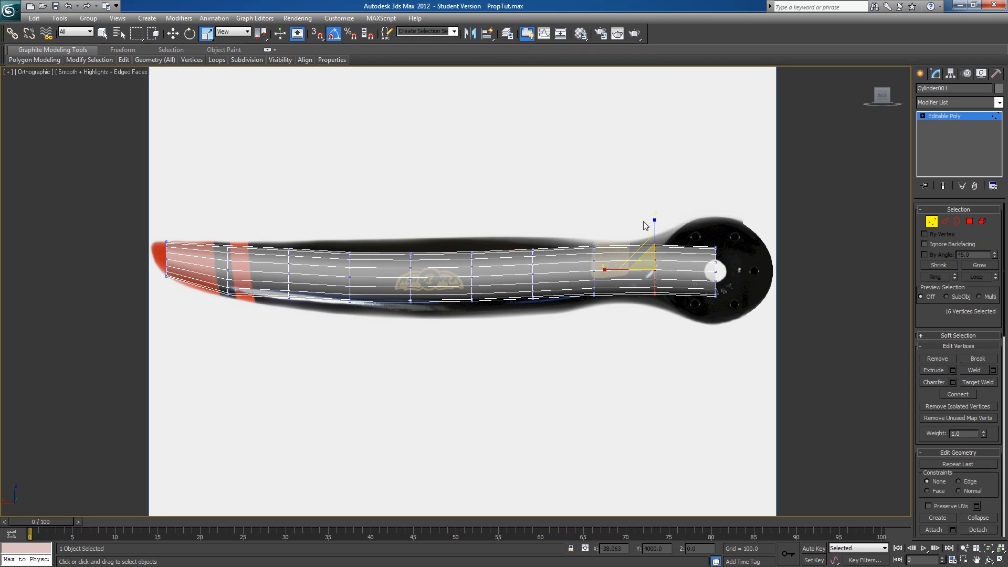
{"action": "left_click_drag", "start_coordinate": [657, 219], "coordinate": [655, 206]}
{"action": "left_click_drag", "start_coordinate": [579, 221], "coordinate": [624, 343]}
{"action": "left_click_drag", "start_coordinate": [594, 222], "coordinate": [594, 209]}
{"action": "left_click_drag", "start_coordinate": [511, 218], "coordinate": [556, 348]}
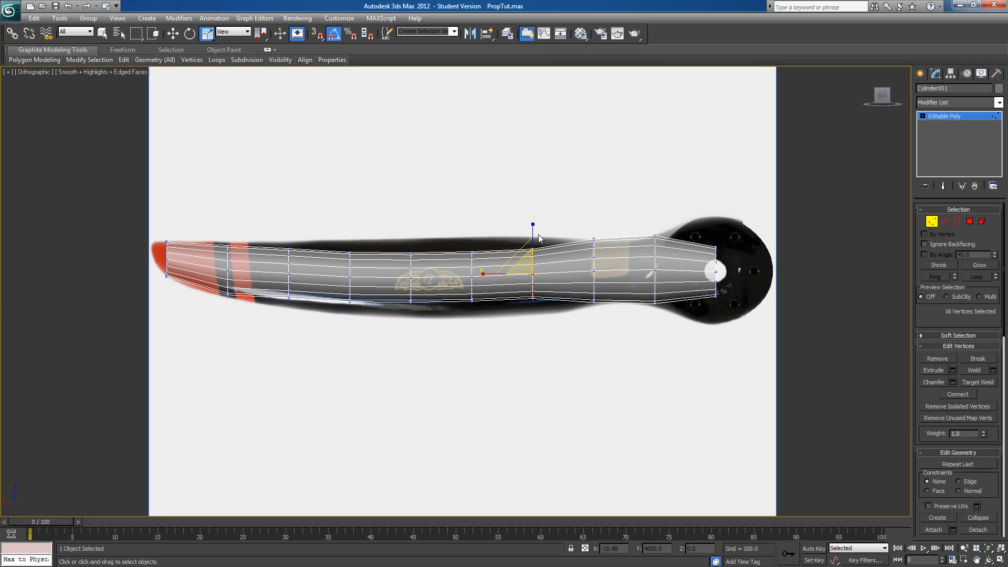
{"action": "left_click_drag", "start_coordinate": [533, 223], "coordinate": [530, 202]}
{"action": "left_click_drag", "start_coordinate": [469, 213], "coordinate": [499, 345]}
{"action": "left_click_drag", "start_coordinate": [472, 229], "coordinate": [468, 206]}
{"action": "left_click_drag", "start_coordinate": [396, 221], "coordinate": [428, 326]}
{"action": "left_click_drag", "start_coordinate": [411, 233], "coordinate": [329, 348]}
{"action": "left_click_drag", "start_coordinate": [350, 228], "coordinate": [348, 206]}
{"action": "left_click_drag", "start_coordinate": [279, 227], "coordinate": [320, 326]}
{"action": "left_click_drag", "start_coordinate": [289, 226], "coordinate": [288, 213]}
{"action": "left_click_drag", "start_coordinate": [219, 233], "coordinate": [240, 315]}
{"action": "left_click_drag", "start_coordinate": [229, 220], "coordinate": [229, 217]}
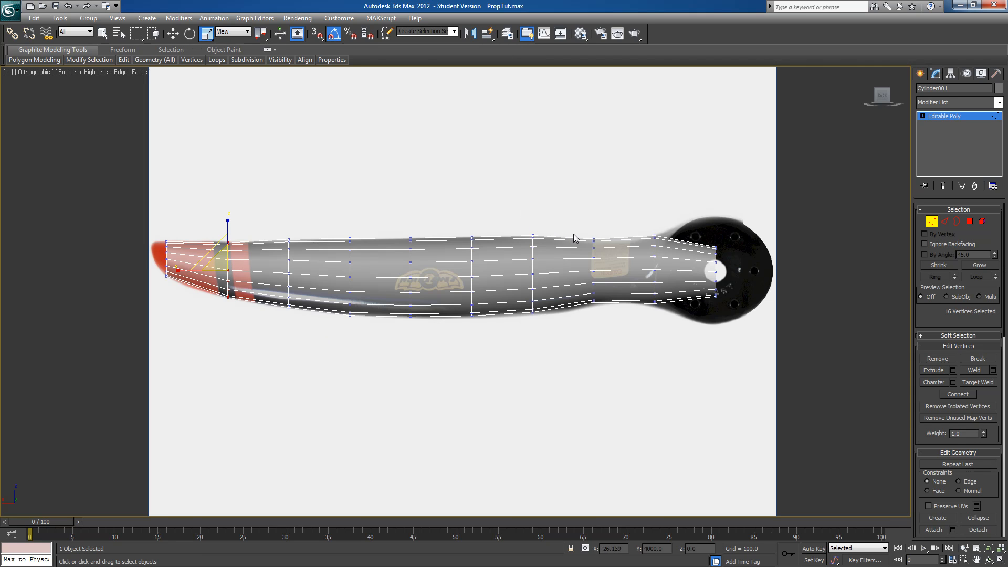
Connect the lengthwise edges just outboard of the gold label with a new edge loop and fit it to the blade outline
{"action": "left_click", "coordinate": [944, 221]}
{"action": "left_click_drag", "start_coordinate": [578, 206], "coordinate": [562, 370]}
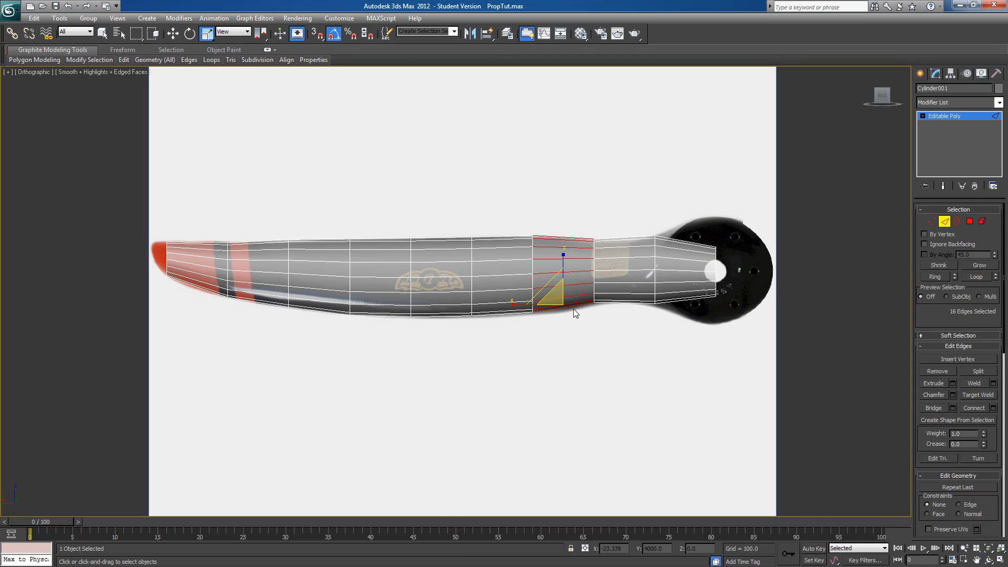
{"action": "left_click", "coordinate": [978, 408]}
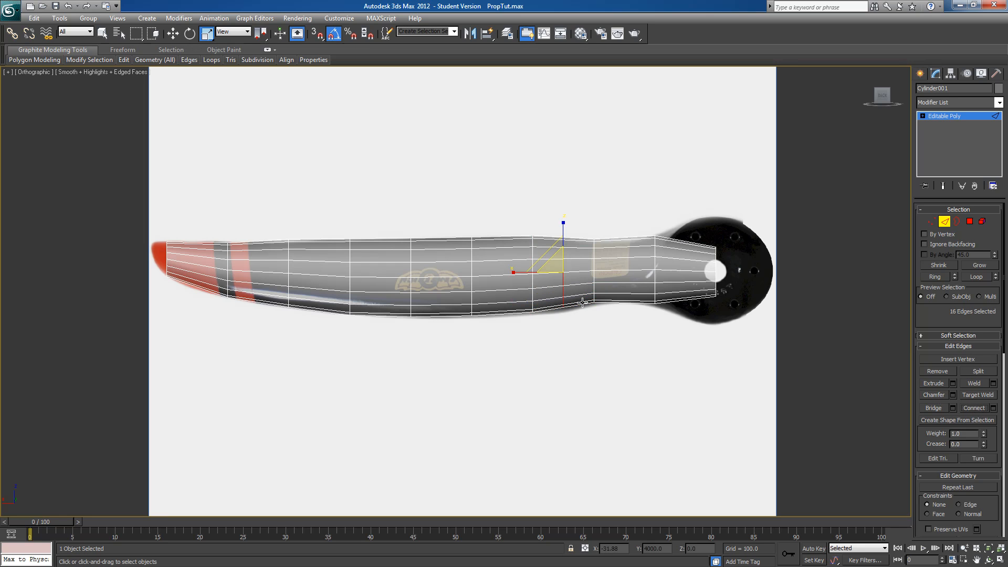
{"action": "left_click", "coordinate": [172, 34]}
{"action": "left_click_drag", "start_coordinate": [563, 251], "coordinate": [561, 224]}
{"action": "key", "text": "r"}
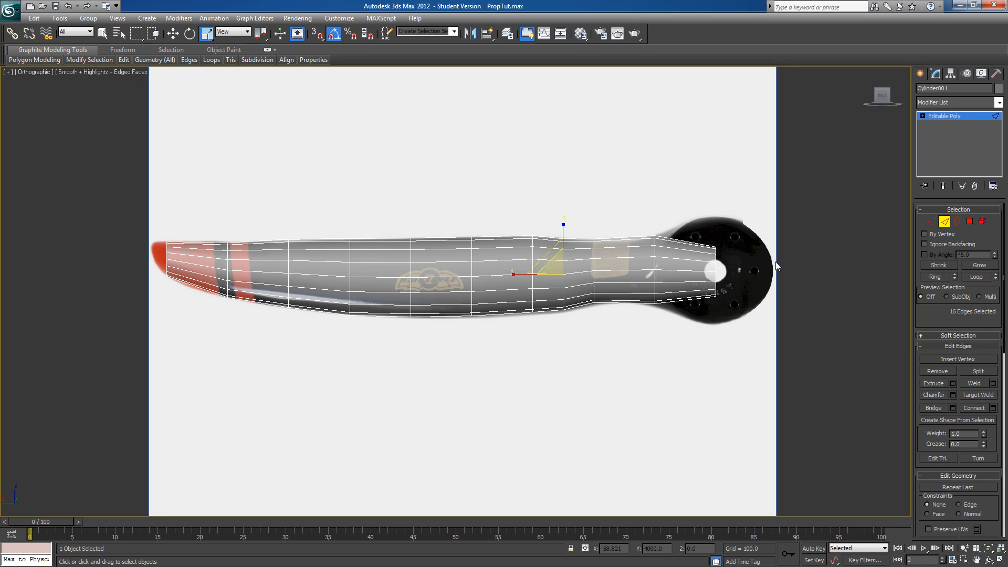
Adjust the neck's vertex ring vertically and scale the hub-end ring up to the full height of the round hub
{"action": "left_click", "coordinate": [931, 221]}
{"action": "left_click_drag", "start_coordinate": [582, 216], "coordinate": [613, 314]}
{"action": "key", "text": "w"}
{"action": "left_click_drag", "start_coordinate": [594, 227], "coordinate": [770, 295]}
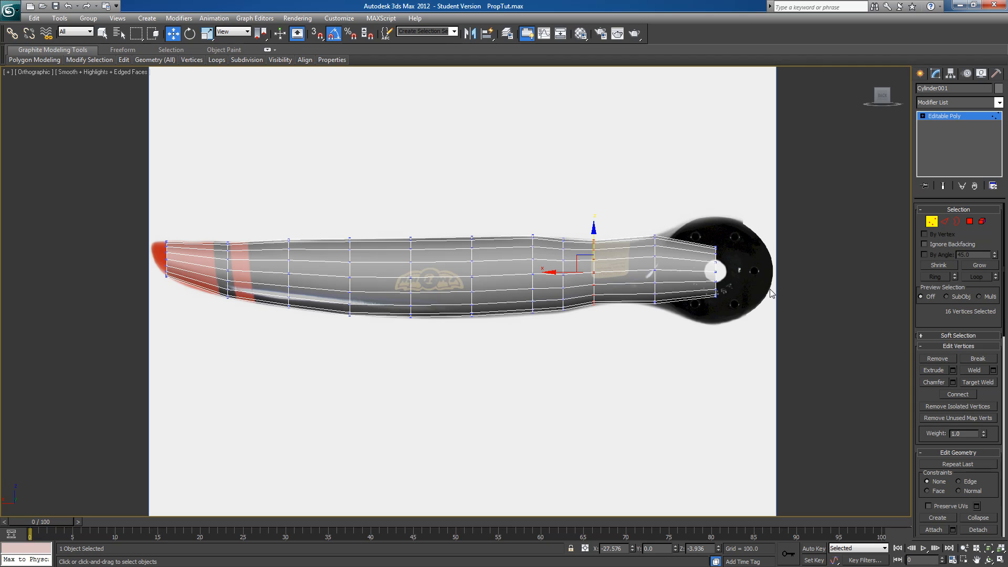
{"action": "left_click_drag", "start_coordinate": [733, 220], "coordinate": [707, 319]}
{"action": "key", "text": "e"}
{"action": "key", "text": "r"}
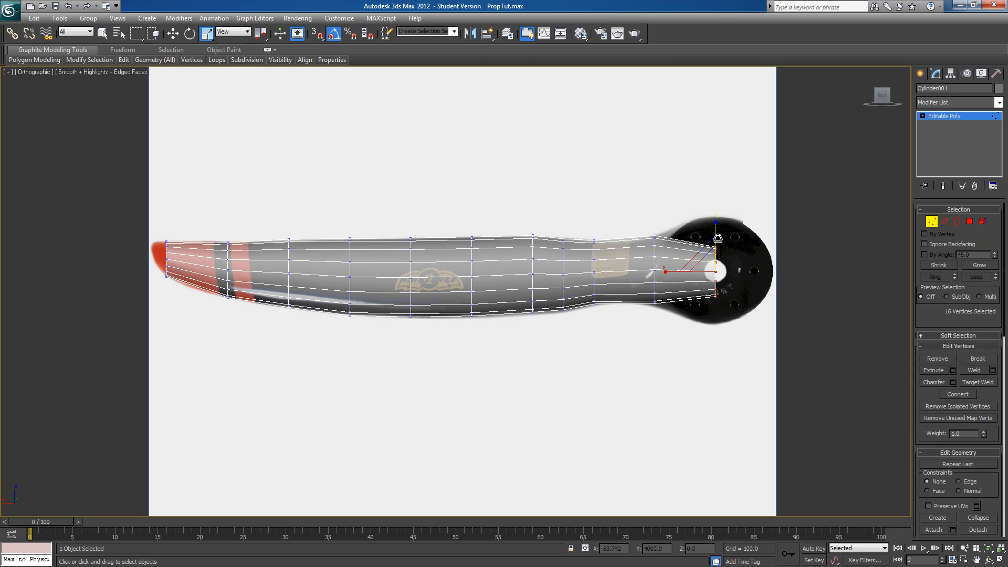
{"action": "left_click_drag", "start_coordinate": [720, 232], "coordinate": [713, 171]}
Connect the edges in the red tip section with a new loop, then scale and move its vertices to match the outline
{"action": "middle_click_drag", "start_coordinate": [220, 292], "coordinate": [396, 270]}
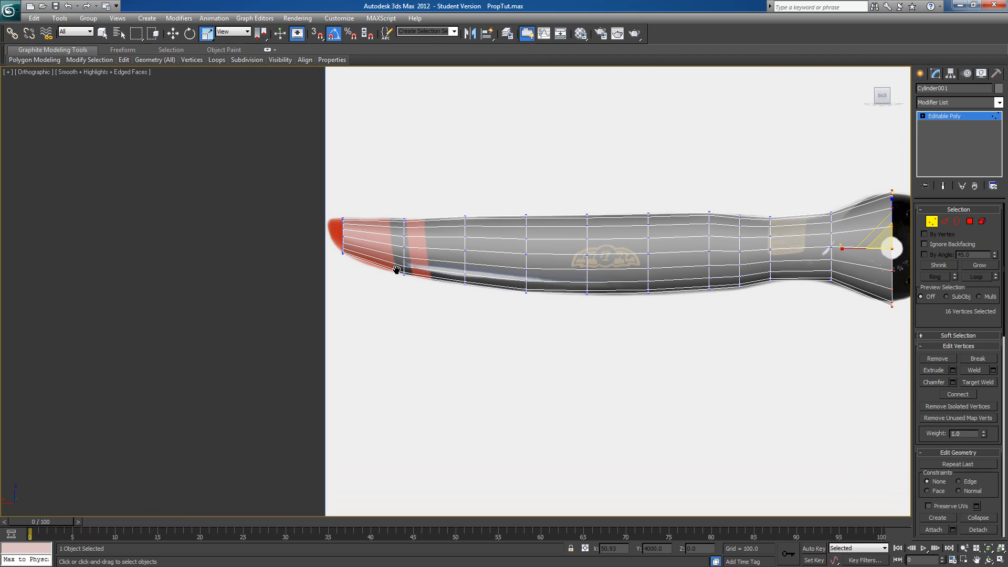
{"action": "left_click", "coordinate": [944, 222]}
{"action": "left_click_drag", "start_coordinate": [386, 198], "coordinate": [361, 299]}
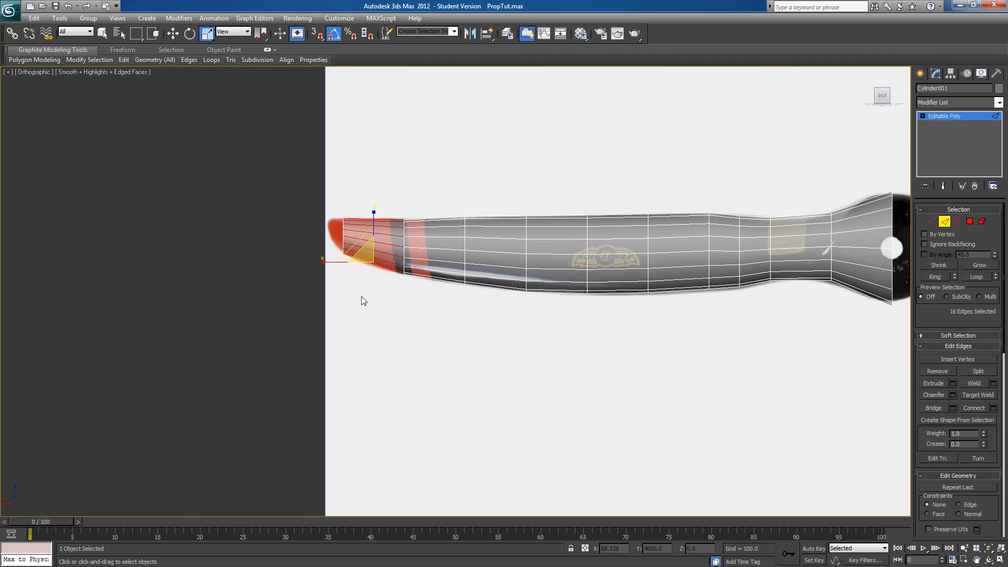
{"action": "left_click", "coordinate": [980, 411]}
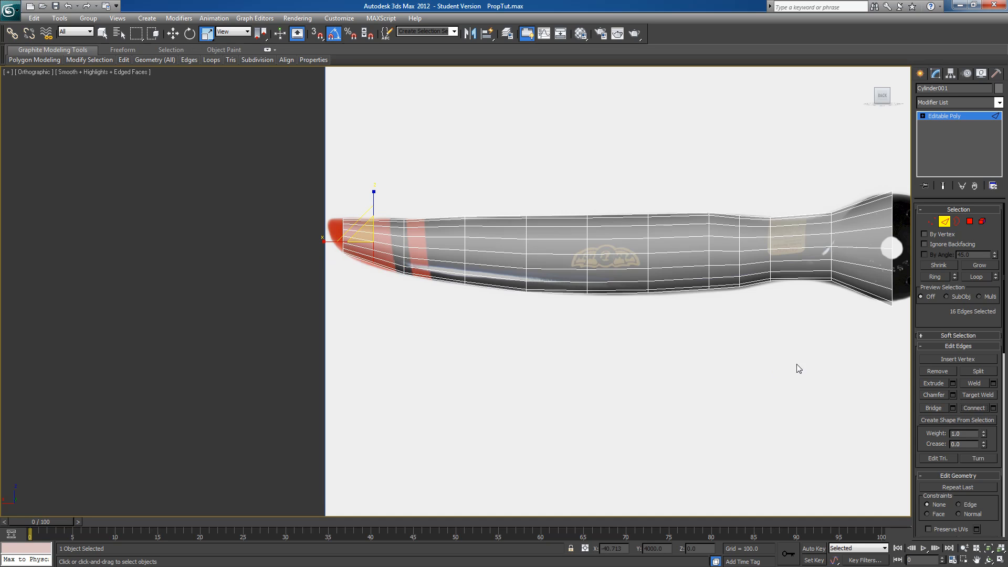
{"action": "left_click", "coordinate": [933, 223]}
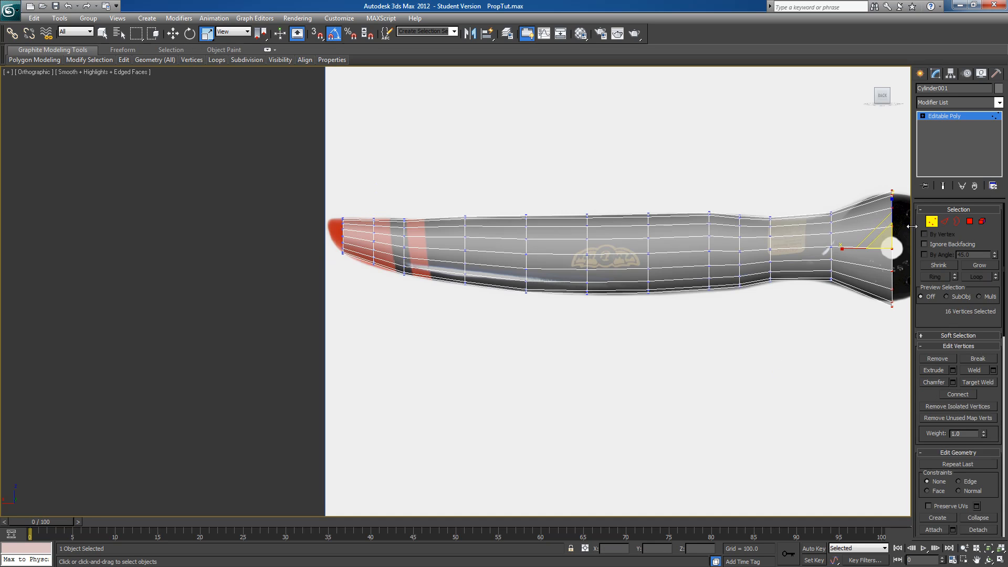
{"action": "left_click_drag", "start_coordinate": [387, 317], "coordinate": [387, 314]}
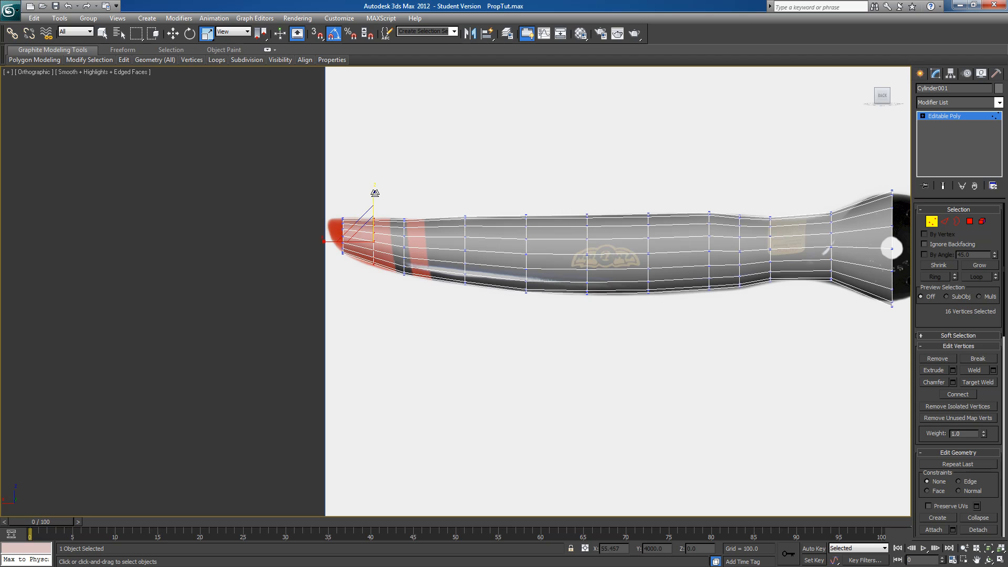
{"action": "left_click_drag", "start_coordinate": [374, 193], "coordinate": [373, 190]}
{"action": "left_click", "coordinate": [172, 33]}
{"action": "left_click_drag", "start_coordinate": [374, 199], "coordinate": [374, 203]}
{"action": "scroll", "coordinate": [580, 294], "scroll_direction": "down", "scroll_amount": 2}
{"action": "middle_click_drag", "start_coordinate": [569, 295], "coordinate": [541, 298]}
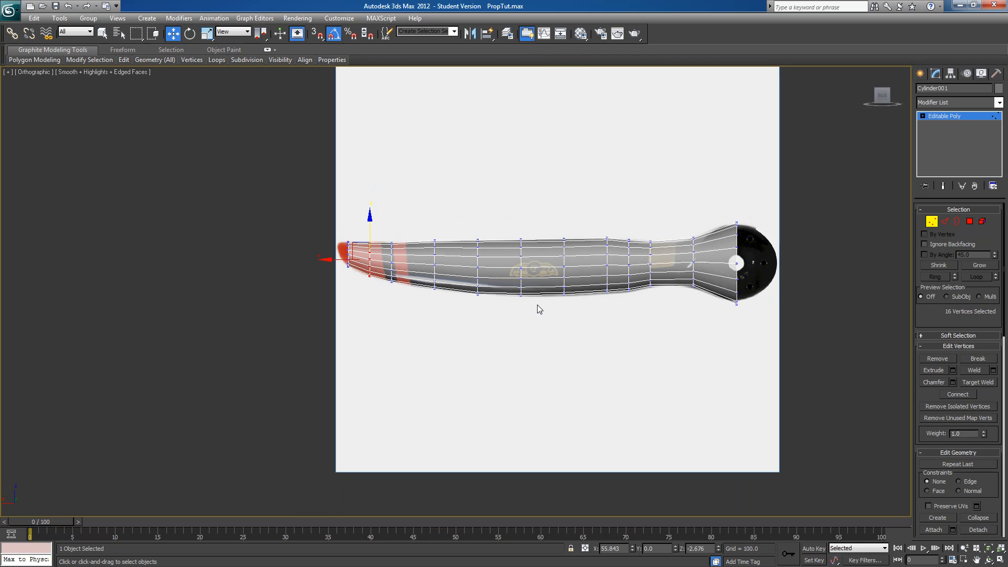
Select only the end-cap polygon at the blade tip using a fully enclosing window selection, and restore crossing selection
{"action": "left_click", "coordinate": [970, 221]}
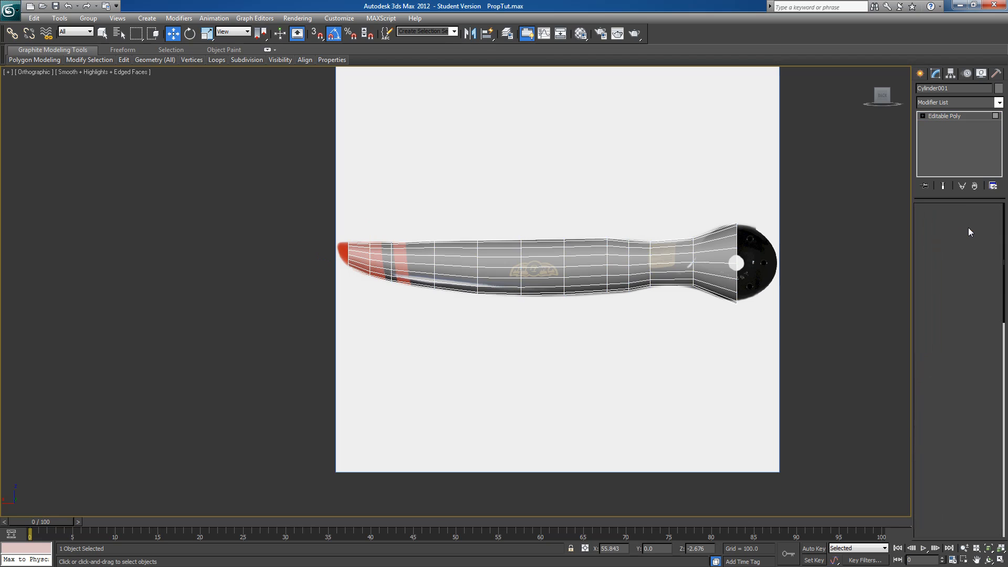
{"action": "middle_click_drag", "start_coordinate": [336, 311], "coordinate": [417, 321]}
{"action": "scroll", "coordinate": [416, 322], "scroll_direction": "up", "scroll_amount": 4}
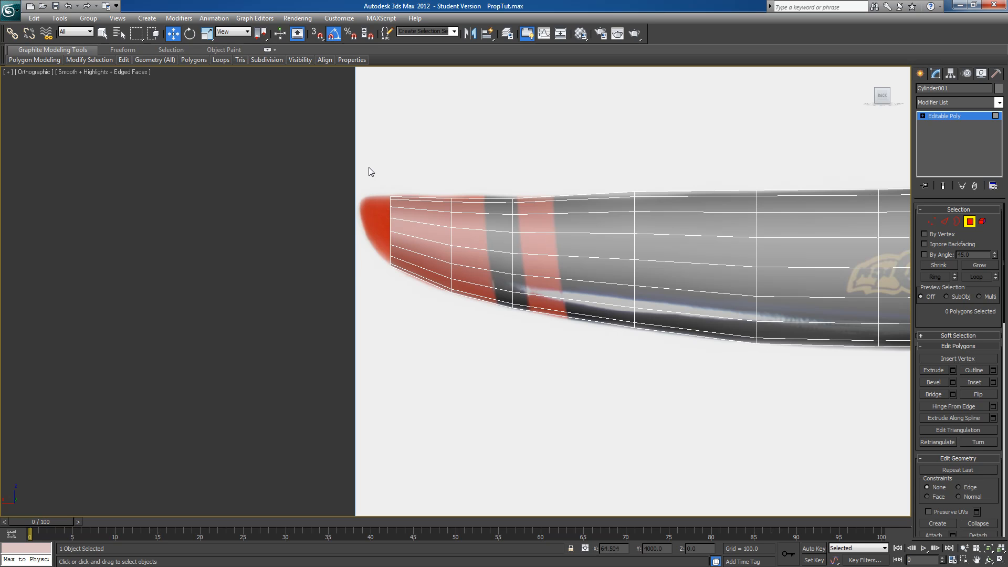
{"action": "left_click_drag", "start_coordinate": [367, 161], "coordinate": [407, 311]}
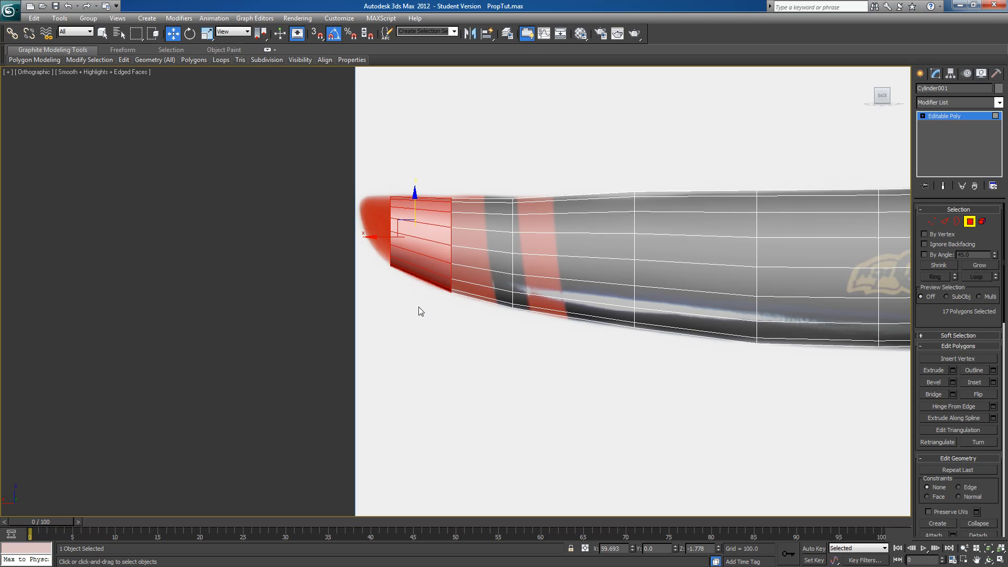
{"action": "left_click_drag", "start_coordinate": [501, 147], "coordinate": [433, 359]}
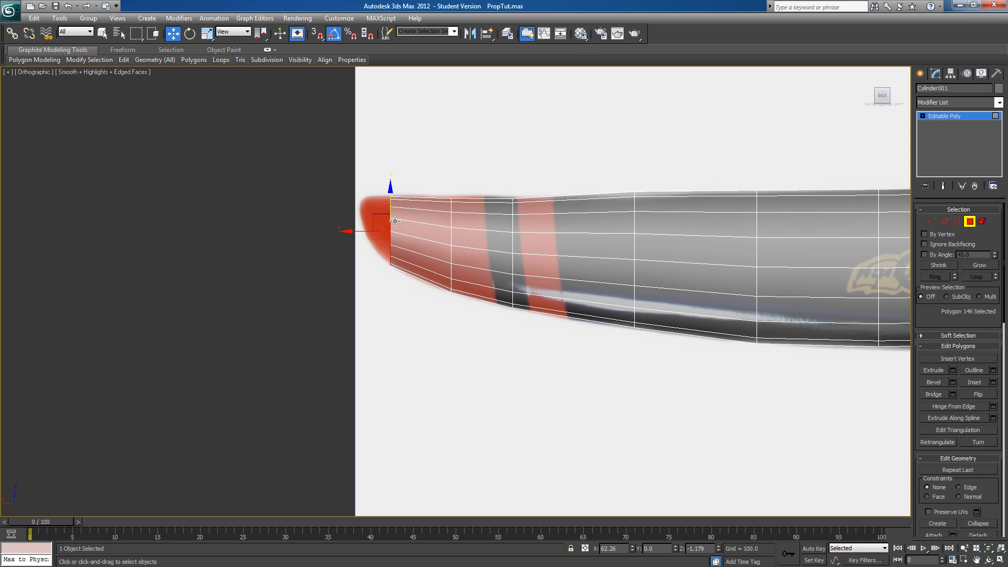
{"action": "left_click", "coordinate": [392, 329]}
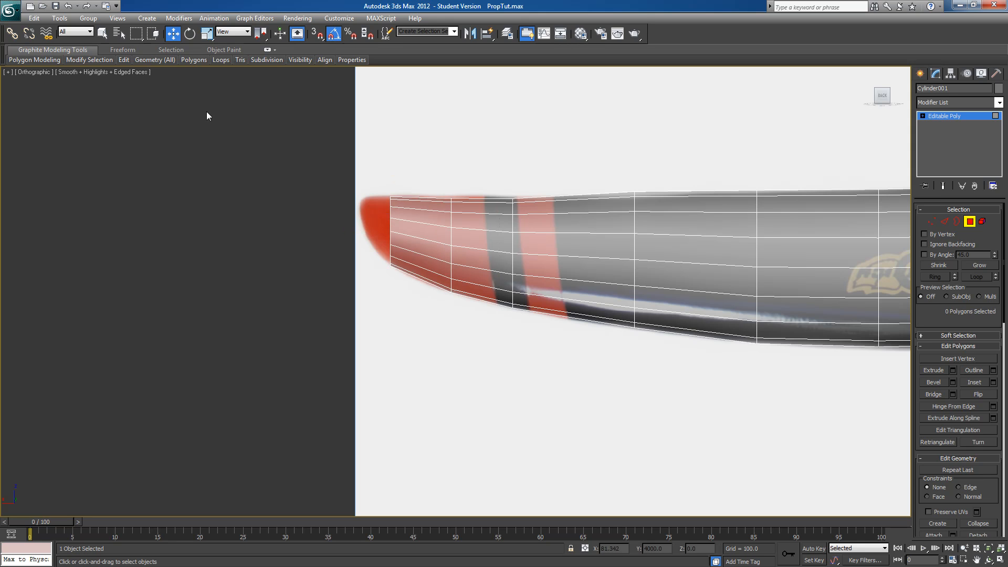
{"action": "left_click", "coordinate": [154, 36]}
{"action": "left_click_drag", "start_coordinate": [372, 183], "coordinate": [406, 298]}
{"action": "left_click", "coordinate": [156, 37]}
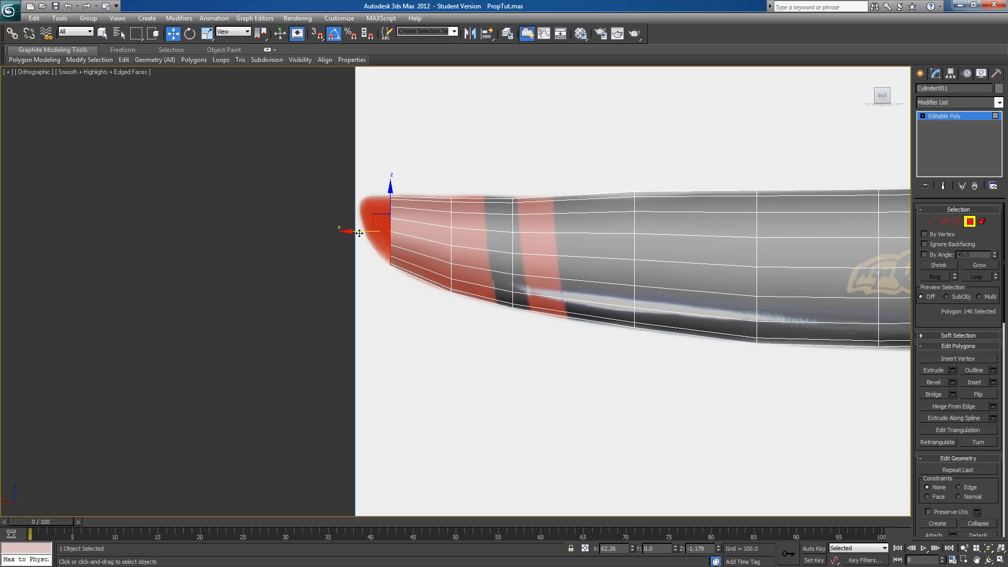
Extrude the tip's end polygon outward three times, by 1.112, 0.936 and 0.936
{"action": "left_click", "coordinate": [953, 370]}
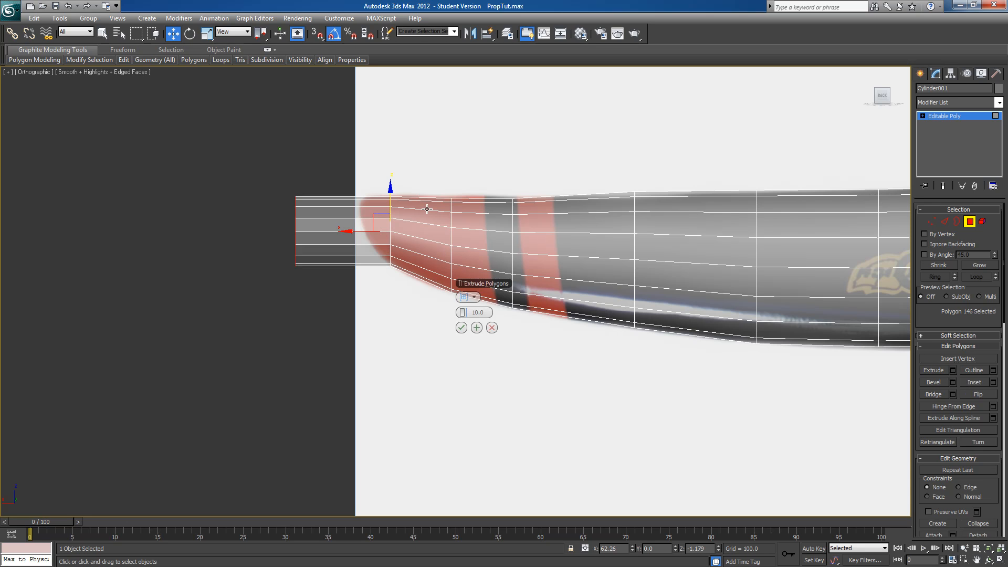
{"action": "left_click_drag", "start_coordinate": [462, 313], "coordinate": [377, 305]}
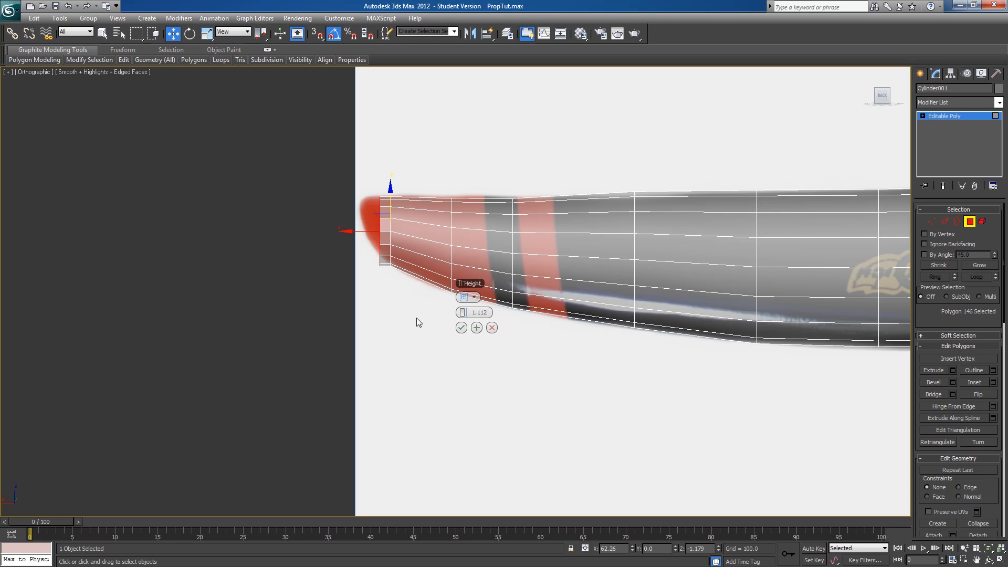
{"action": "left_click", "coordinate": [477, 328]}
{"action": "left_click_drag", "start_coordinate": [462, 312], "coordinate": [456, 312]}
{"action": "left_click", "coordinate": [477, 327]}
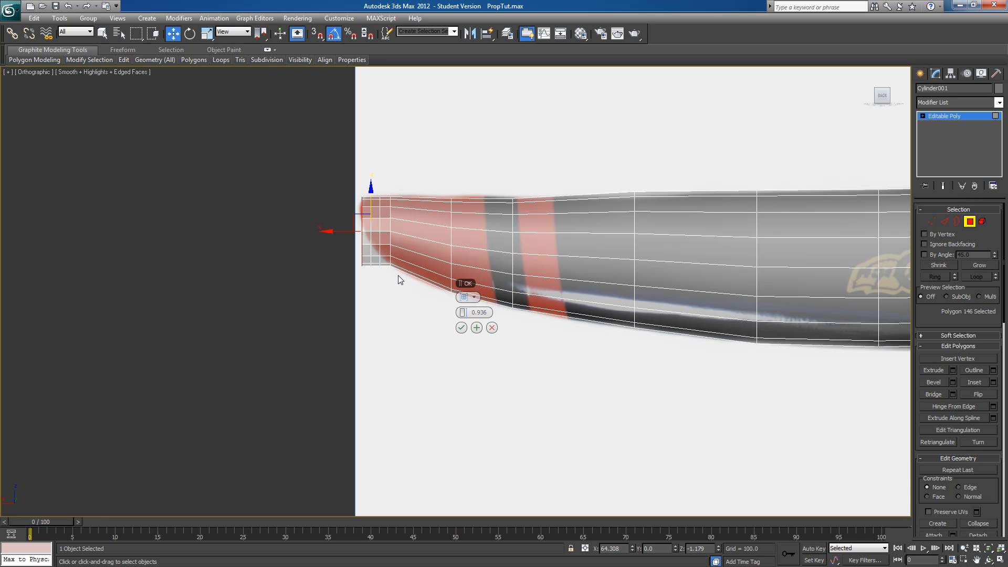
{"action": "left_click", "coordinate": [461, 327]}
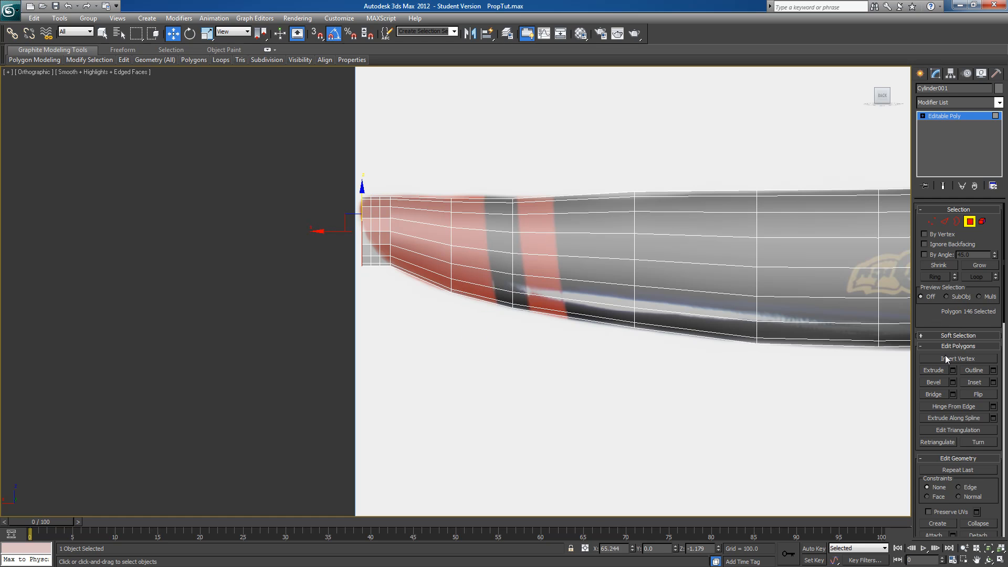
Collapse the outermost tip polygon into a single vertex and raise that vertex to match the red tip
{"action": "scroll", "coordinate": [936, 322], "scroll_direction": "down", "scroll_amount": 3}
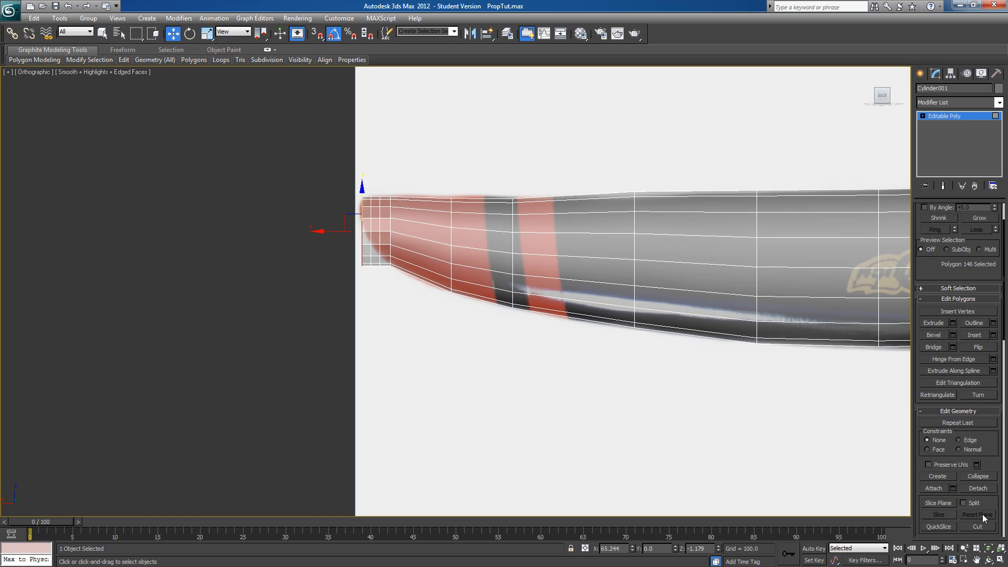
{"action": "left_click", "coordinate": [977, 475]}
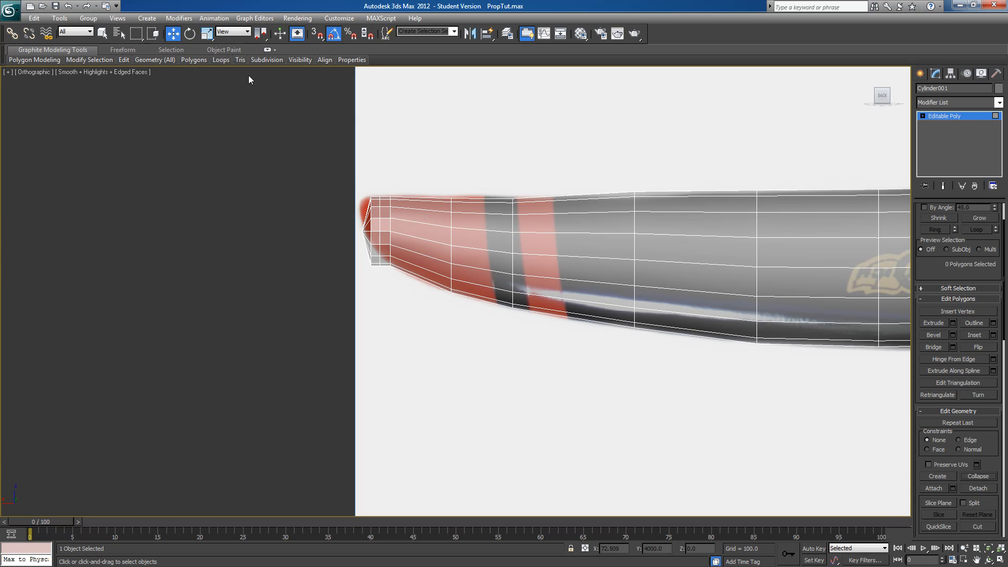
{"action": "scroll", "coordinate": [924, 267], "scroll_direction": "up", "scroll_amount": 3}
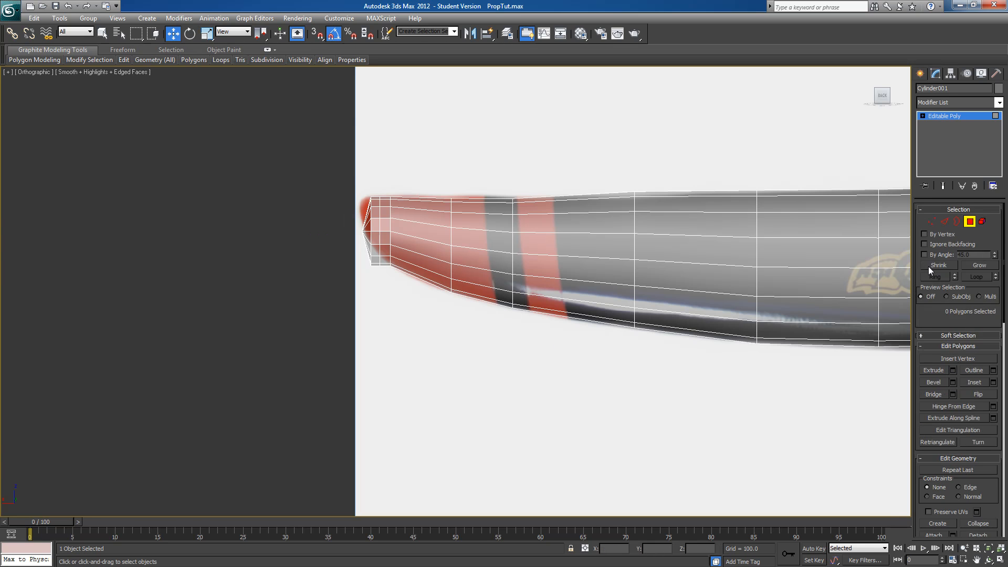
{"action": "left_click", "coordinate": [932, 221]}
{"action": "left_click", "coordinate": [362, 231]}
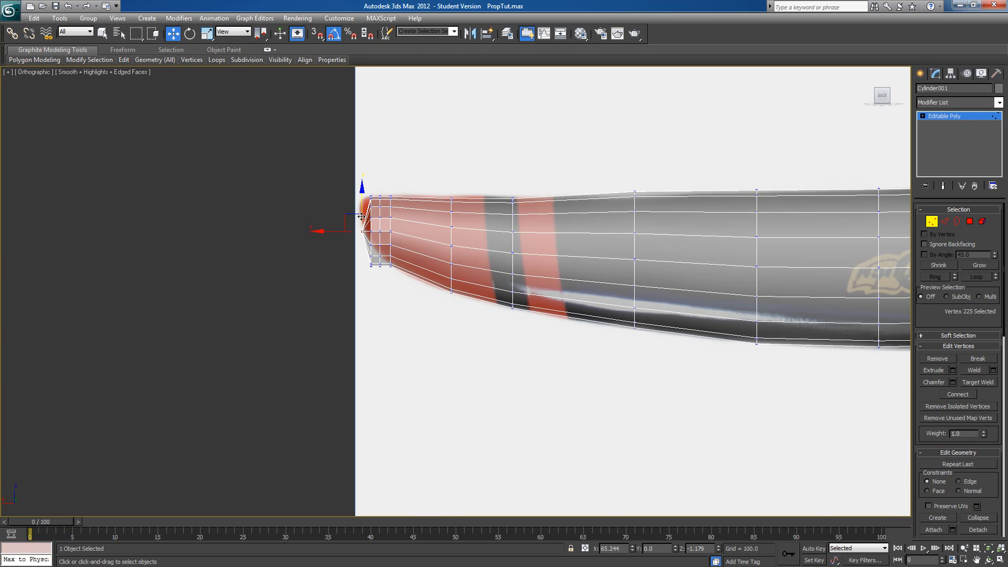
Scale and move the two new vertex rings near the tip to follow the curved outline of the red end
{"action": "left_click_drag", "start_coordinate": [346, 217], "coordinate": [378, 281]}
{"action": "key", "text": "r"}
{"action": "mouse_move", "coordinate": [370, 184]}
{"action": "left_mouse_down"}
{"action": "mouse_move", "coordinate": [370, 201]}
{"action": "mouse_move", "coordinate": [370, 177]}
{"action": "left_mouse_up"}
{"action": "key", "text": "w"}
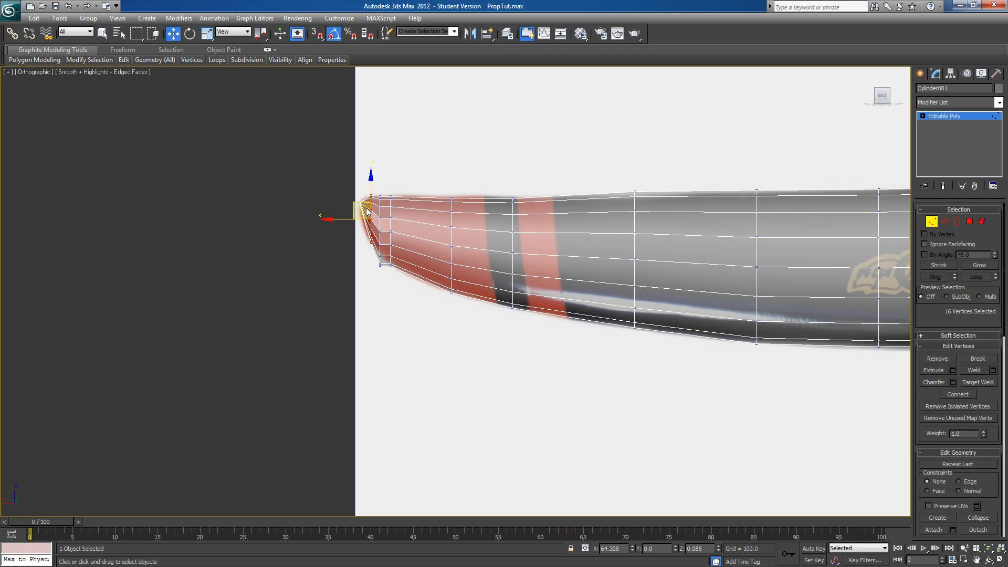
{"action": "left_click_drag", "start_coordinate": [346, 218], "coordinate": [340, 219]}
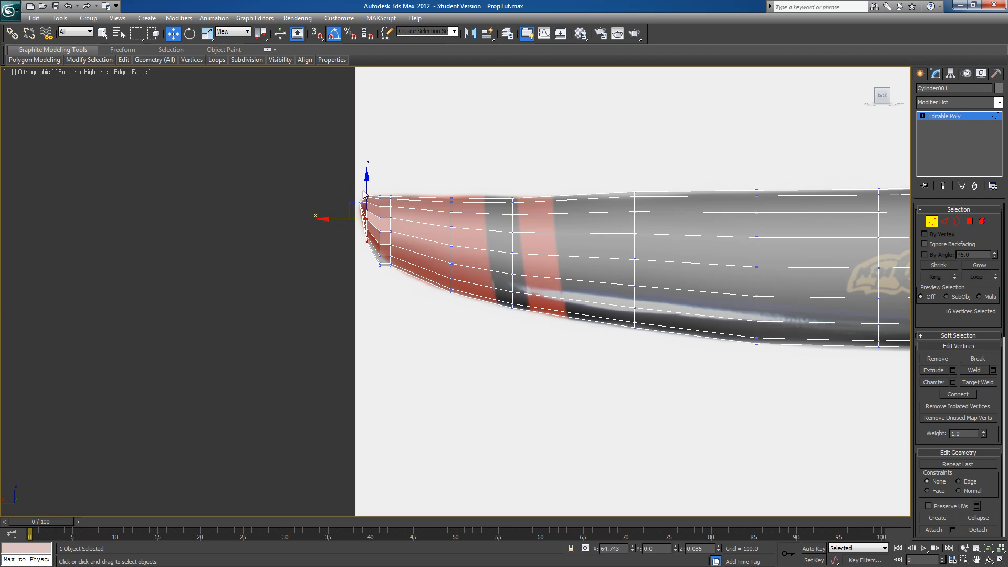
{"action": "key", "text": "r"}
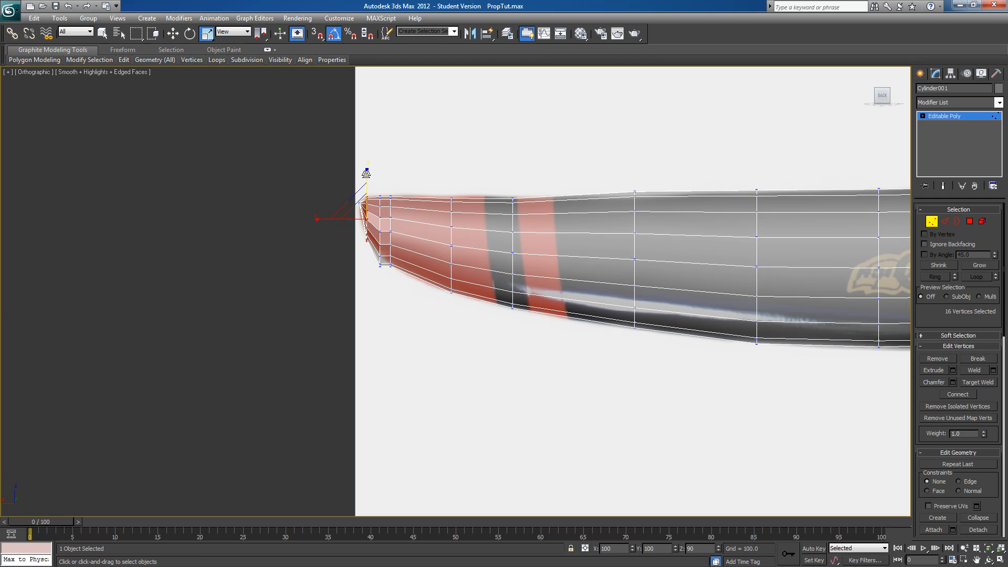
{"action": "left_click_drag", "start_coordinate": [373, 185], "coordinate": [387, 279]}
{"action": "left_click_drag", "start_coordinate": [380, 186], "coordinate": [379, 185]}
{"action": "key", "text": "w"}
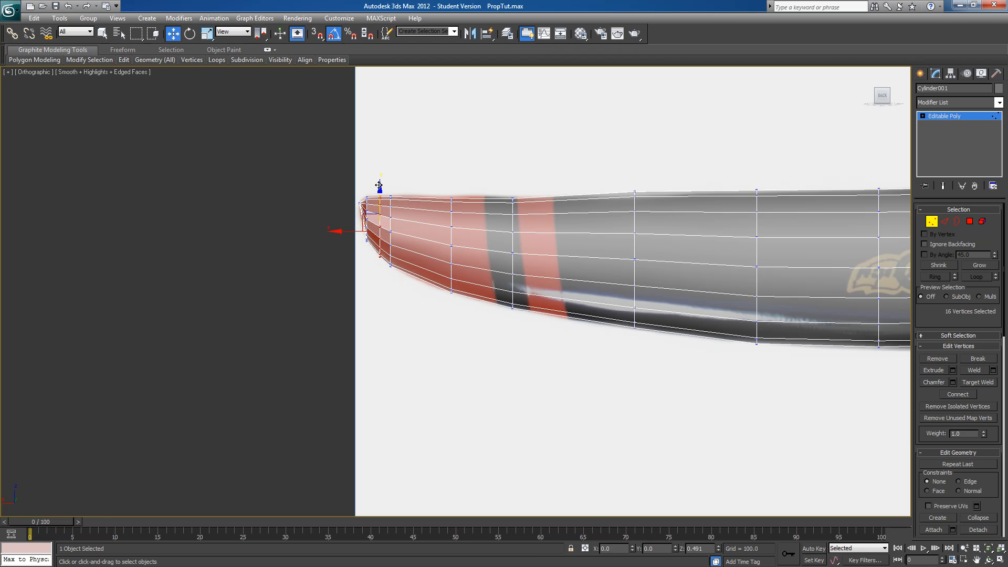
Select all the blade's polygons, clear their smoothing groups and assign them all to smoothing group 1
{"action": "middle_click_drag", "start_coordinate": [571, 225], "coordinate": [398, 208]}
{"action": "scroll", "coordinate": [420, 215], "scroll_direction": "down", "scroll_amount": 5}
{"action": "middle_click_drag", "start_coordinate": [565, 248], "coordinate": [529, 251]}
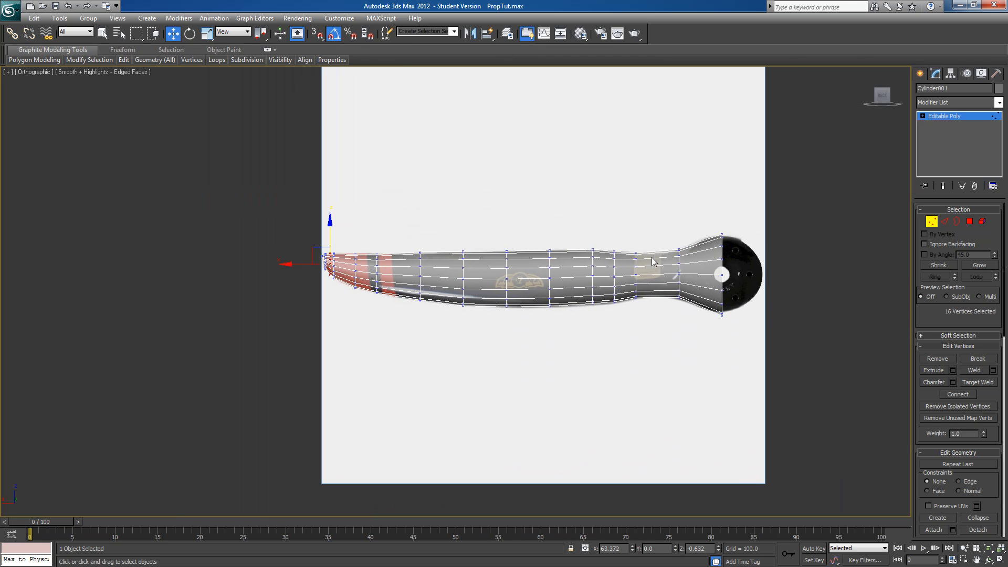
{"action": "left_click", "coordinate": [970, 222]}
{"action": "left_click_drag", "start_coordinate": [765, 174], "coordinate": [232, 372]}
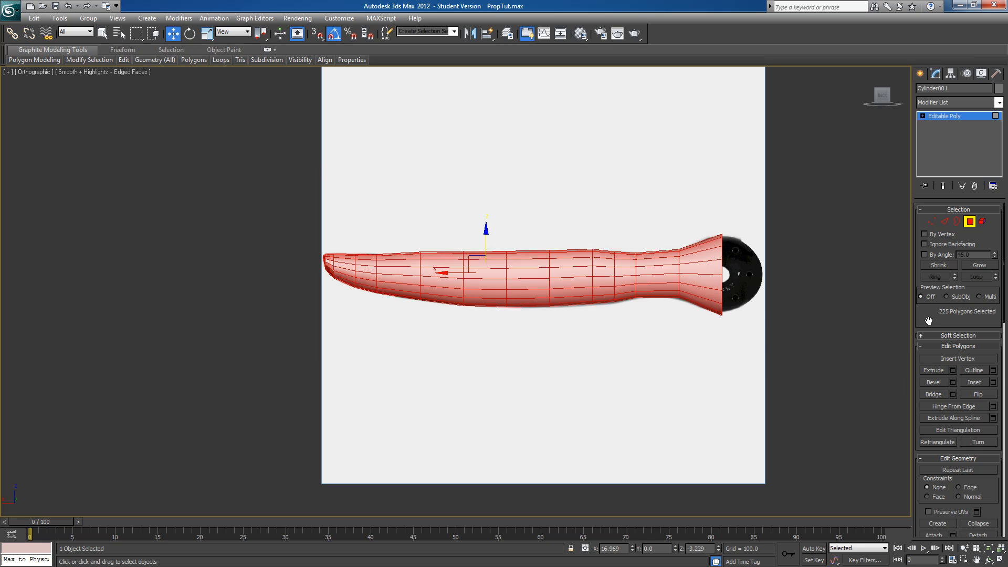
{"action": "scroll", "coordinate": [950, 420], "scroll_direction": "down", "scroll_amount": 10}
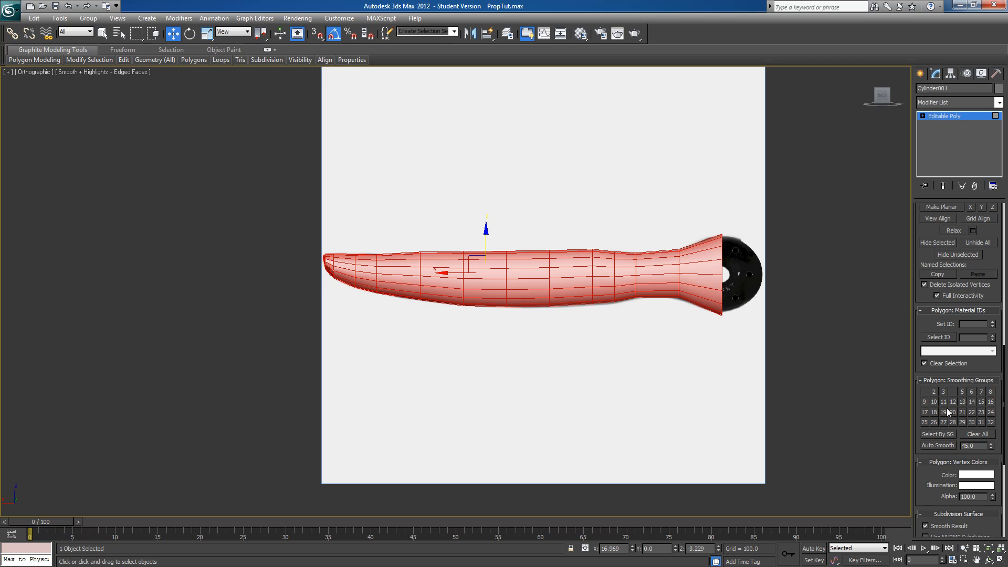
{"action": "left_click", "coordinate": [971, 434]}
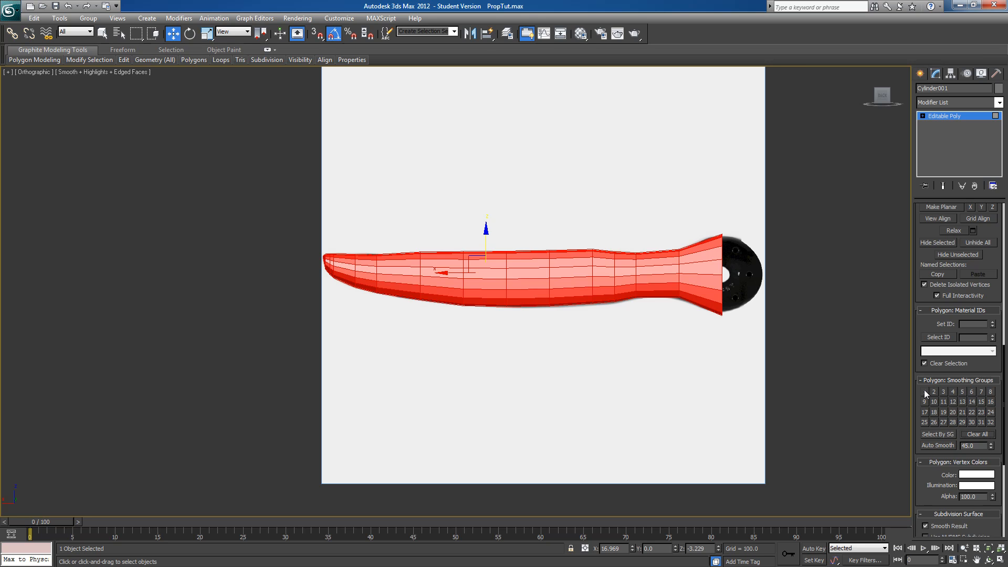
{"action": "left_click", "coordinate": [924, 391]}
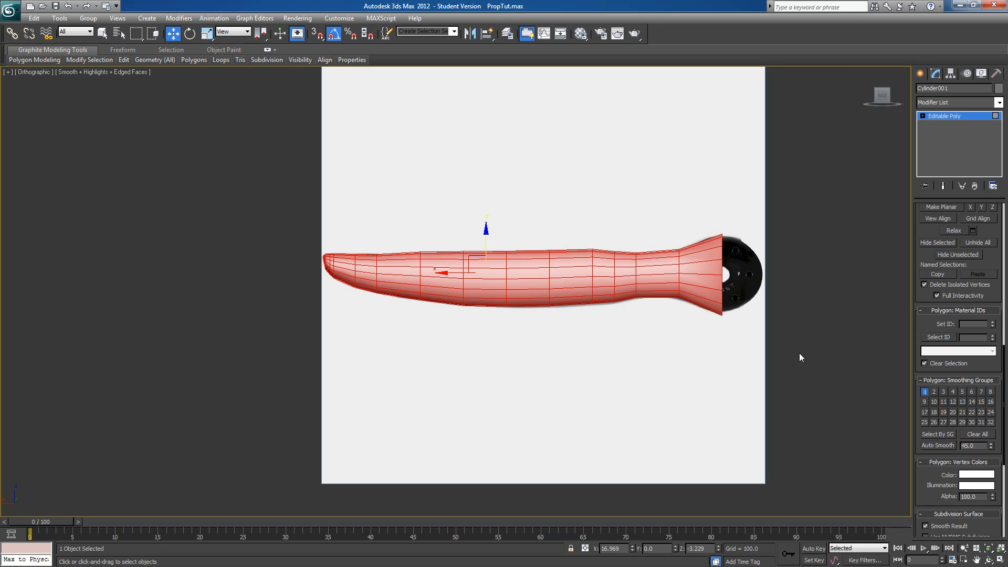
Examine the smoothed blade and its hub-end cap from several angles and return to the straight-on view
{"action": "middle_click_drag", "start_coordinate": [799, 353], "coordinate": [692, 335], "text": "alt"}
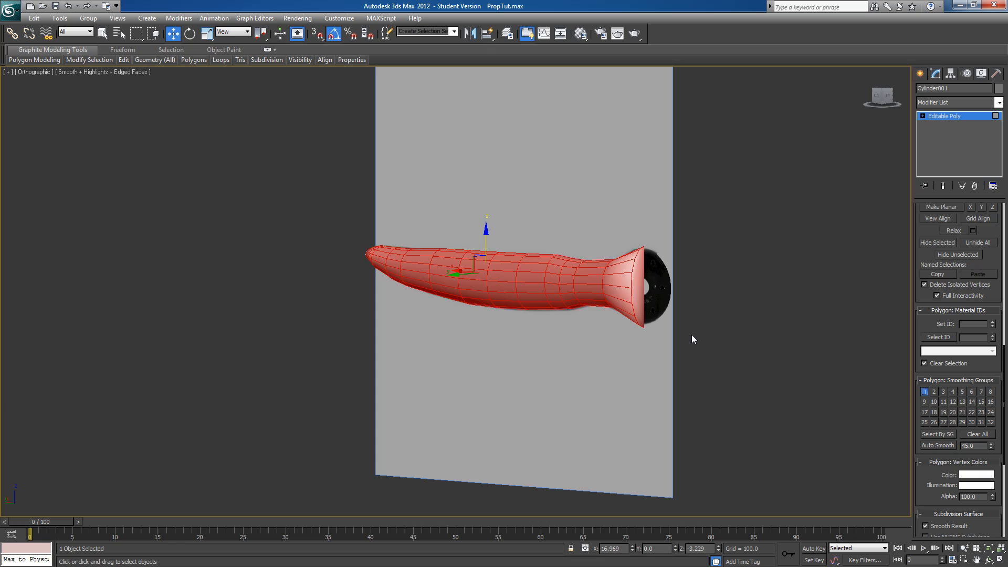
{"action": "left_click", "coordinate": [640, 293]}
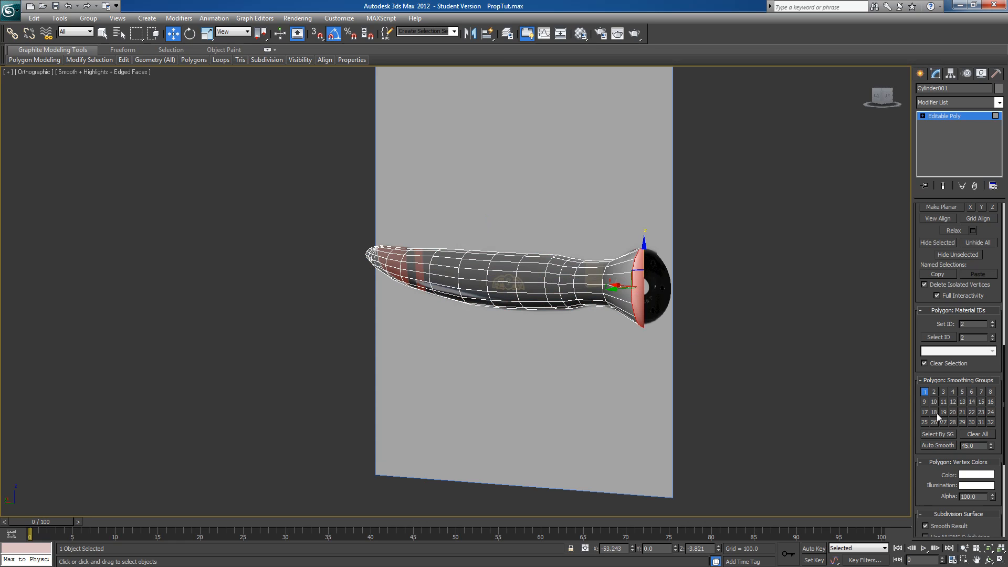
{"action": "left_click", "coordinate": [841, 398]}
{"action": "middle_click_drag", "start_coordinate": [702, 378], "coordinate": [911, 395], "text": "alt"}
{"action": "middle_click_drag", "start_coordinate": [653, 336], "coordinate": [487, 336], "text": "alt"}
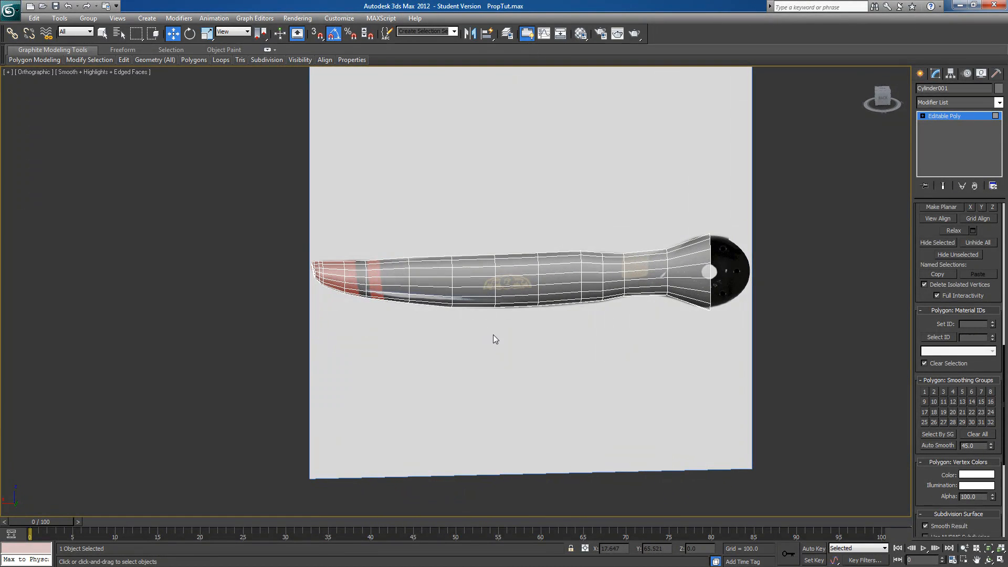
{"action": "left_click", "coordinate": [884, 100]}
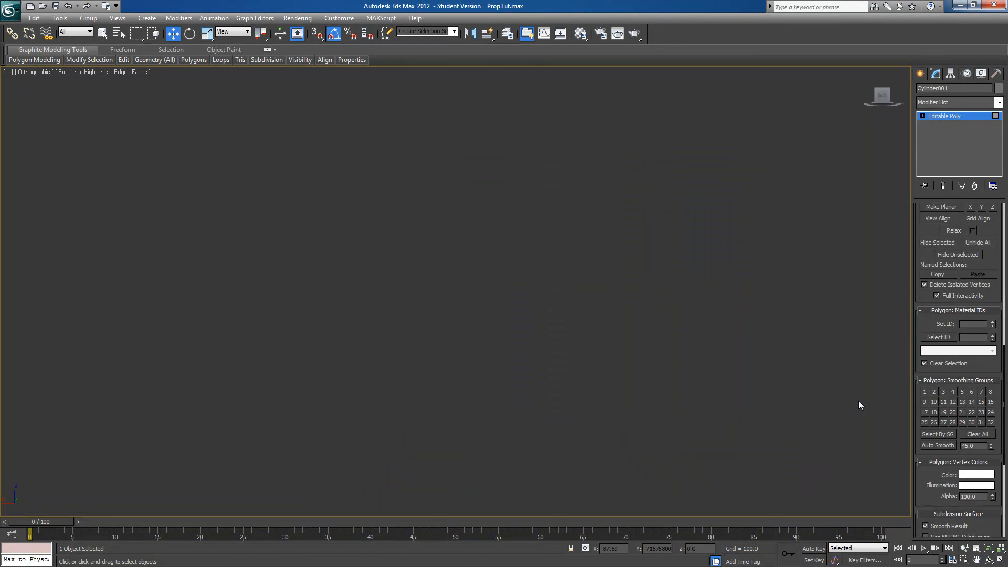
{"action": "scroll", "coordinate": [754, 290], "scroll_direction": "down", "scroll_amount": 4}
{"action": "middle_click_drag", "start_coordinate": [733, 367], "coordinate": [699, 189]}
{"action": "scroll", "coordinate": [704, 220], "scroll_direction": "up", "scroll_amount": 6}
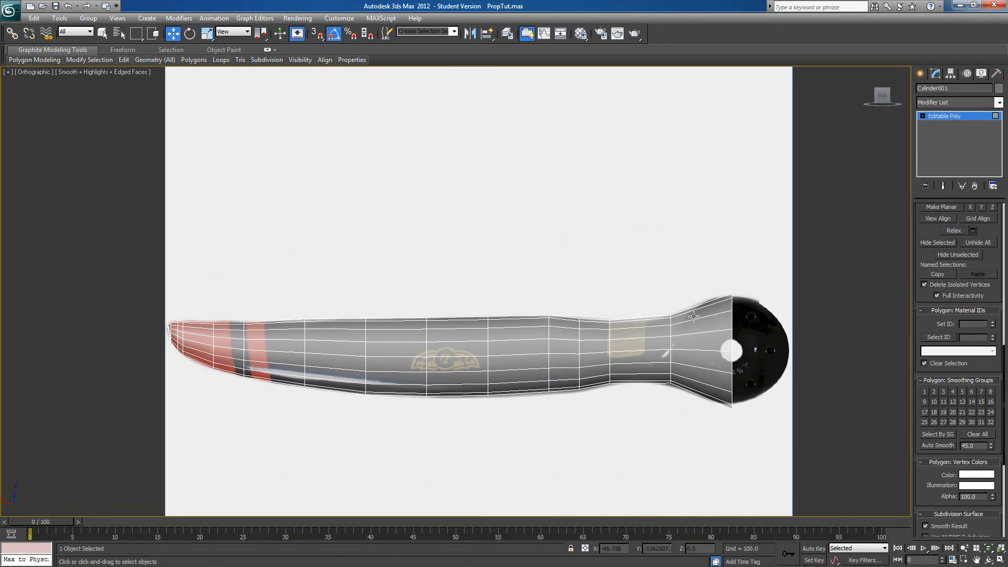
Select all the blade's vertices and apply an FFD 2x2x2 modifier to them
{"action": "left_click", "coordinate": [923, 116]}
{"action": "left_click", "coordinate": [937, 125]}
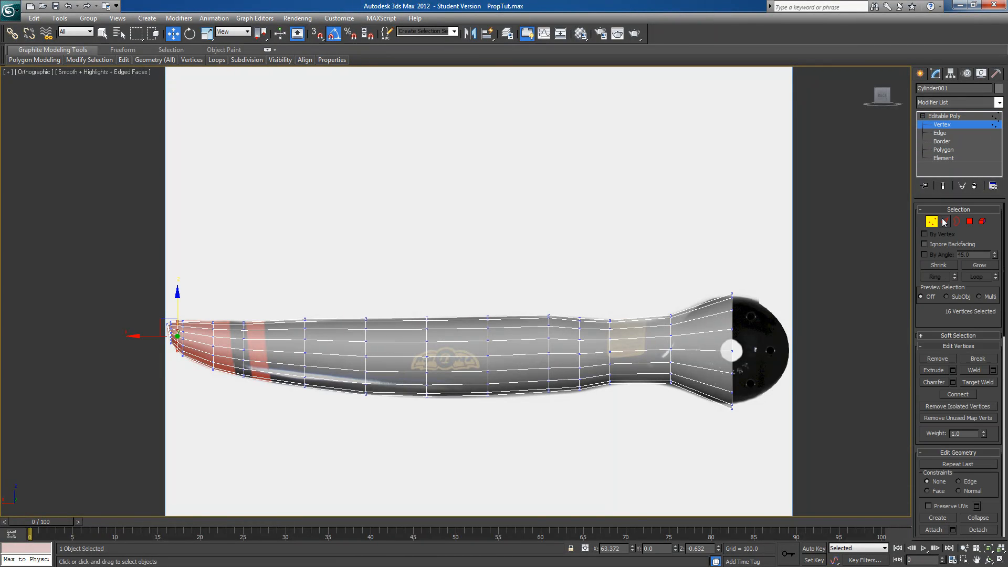
{"action": "left_click_drag", "start_coordinate": [688, 272], "coordinate": [134, 439]}
{"action": "left_click_drag", "start_coordinate": [806, 238], "coordinate": [83, 462]}
{"action": "left_click", "coordinate": [999, 103]}
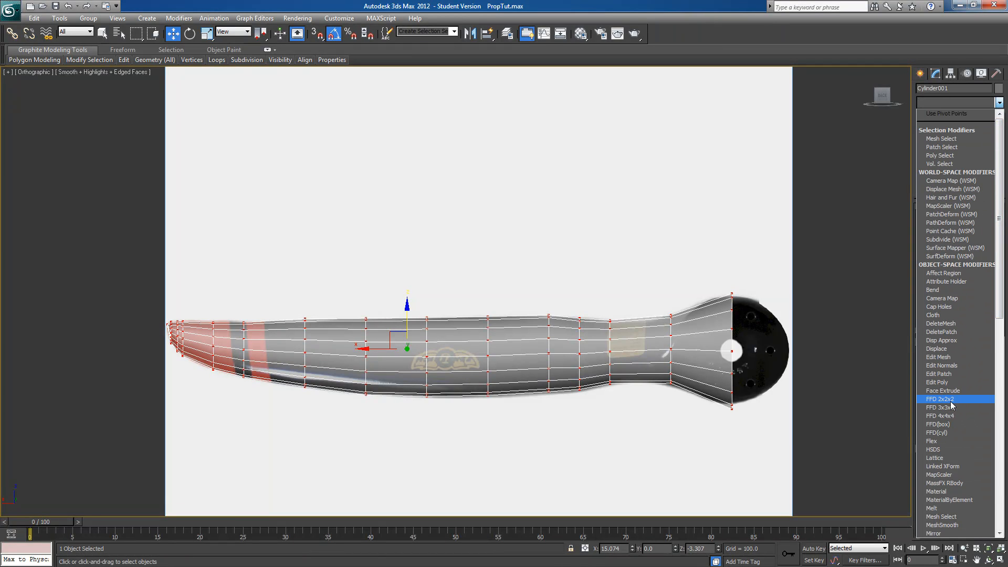
{"action": "left_click", "coordinate": [939, 399]}
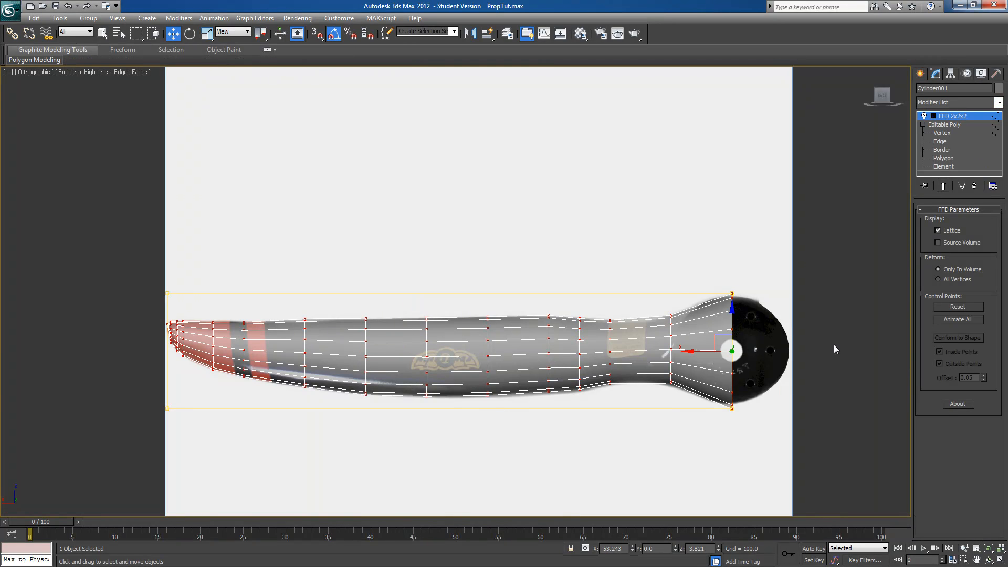
Select the FFD control points at the blade's tip and scale them along Y to flatten the tip's thickness
{"action": "middle_click_drag", "start_coordinate": [549, 312], "coordinate": [560, 359], "text": "alt"}
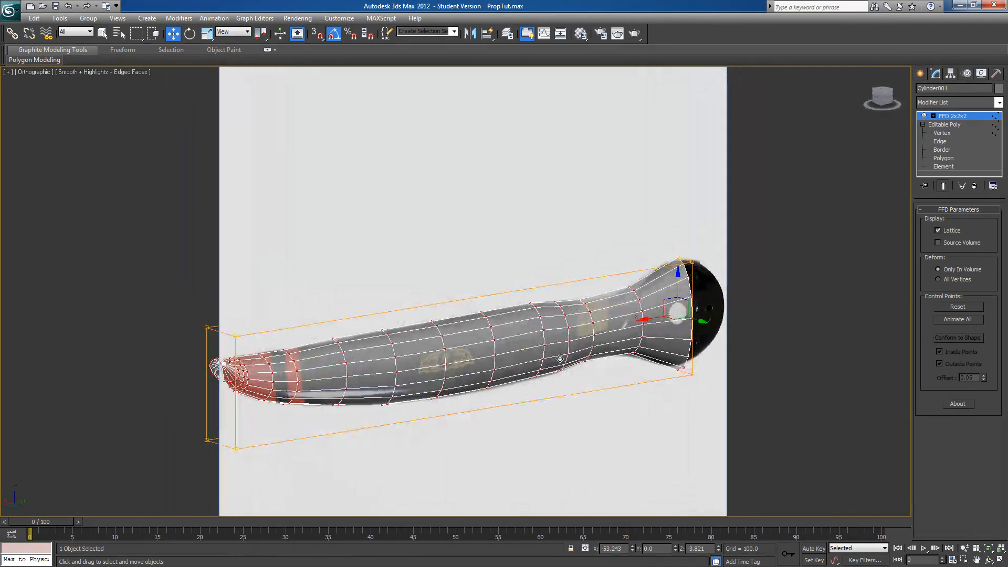
{"action": "left_click", "coordinate": [934, 116]}
{"action": "left_click", "coordinate": [949, 126]}
{"action": "middle_click_drag", "start_coordinate": [449, 407], "coordinate": [410, 418], "text": "alt"}
{"action": "left_click_drag", "start_coordinate": [113, 494], "coordinate": [263, 273]}
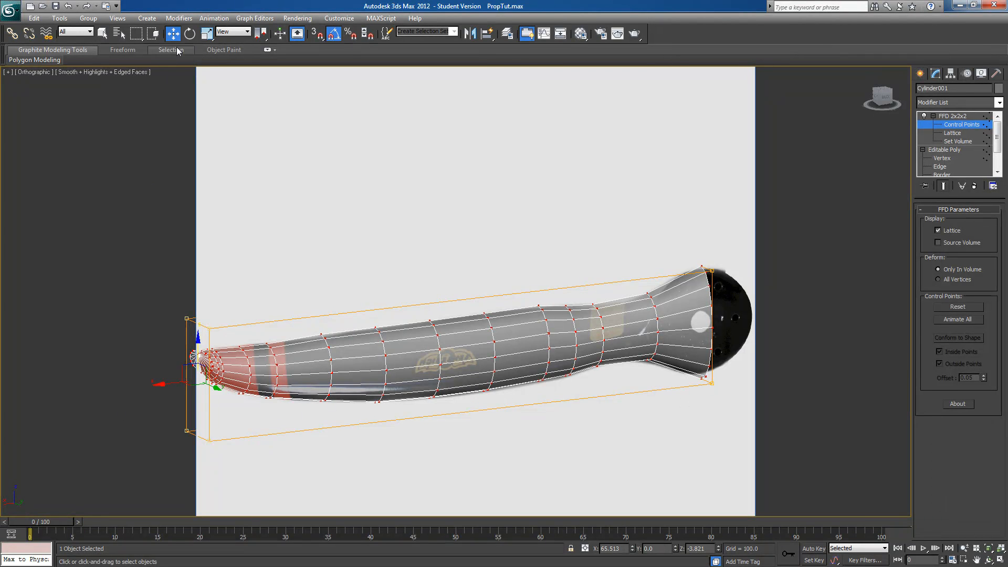
{"action": "left_click", "coordinate": [207, 34]}
{"action": "middle_click_drag", "start_coordinate": [247, 305], "coordinate": [245, 367], "text": "alt"}
{"action": "left_click_drag", "start_coordinate": [244, 393], "coordinate": [42, 357]}
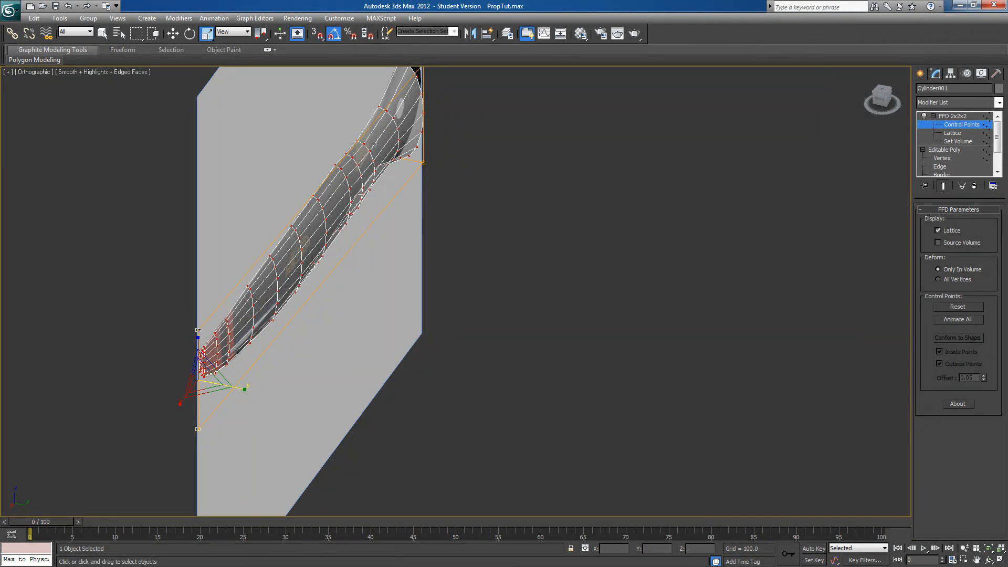
Select the FFD control points at the hub end and scale them along Y to thin the blade's root
{"action": "middle_click_drag", "start_coordinate": [417, 267], "coordinate": [794, 351], "text": "alt"}
{"action": "middle_click_drag", "start_coordinate": [736, 291], "coordinate": [652, 345], "text": "alt"}
{"action": "middle_click_drag", "start_coordinate": [628, 298], "coordinate": [804, 352], "text": "alt"}
{"action": "middle_click_drag", "start_coordinate": [812, 351], "coordinate": [740, 360], "text": "alt"}
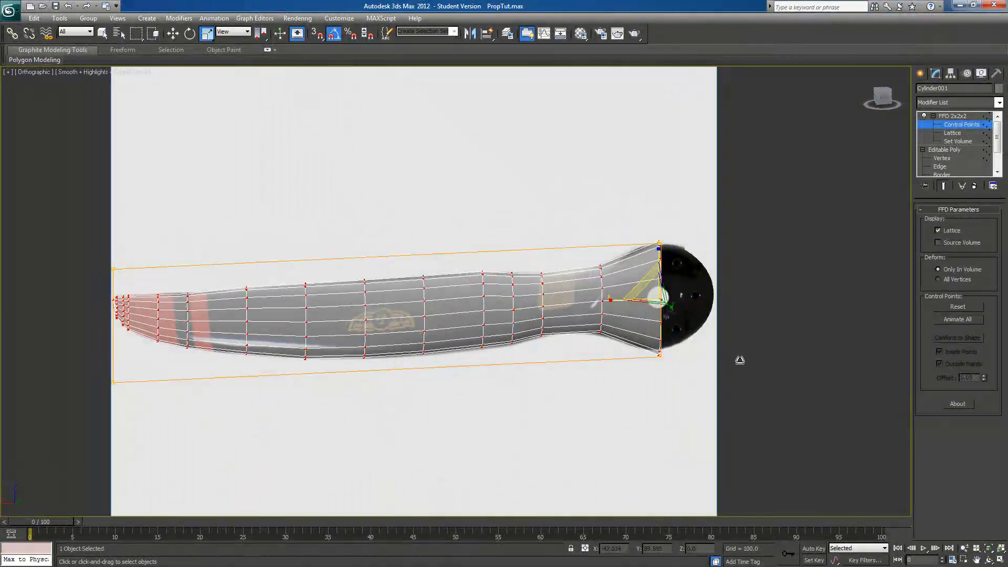
Switch to a perspective view and collapse the blade's whole modifier stack into a single Editable Poly
{"action": "key", "text": "p"}
{"action": "middle_click_drag", "start_coordinate": [667, 394], "coordinate": [713, 398], "text": "alt"}
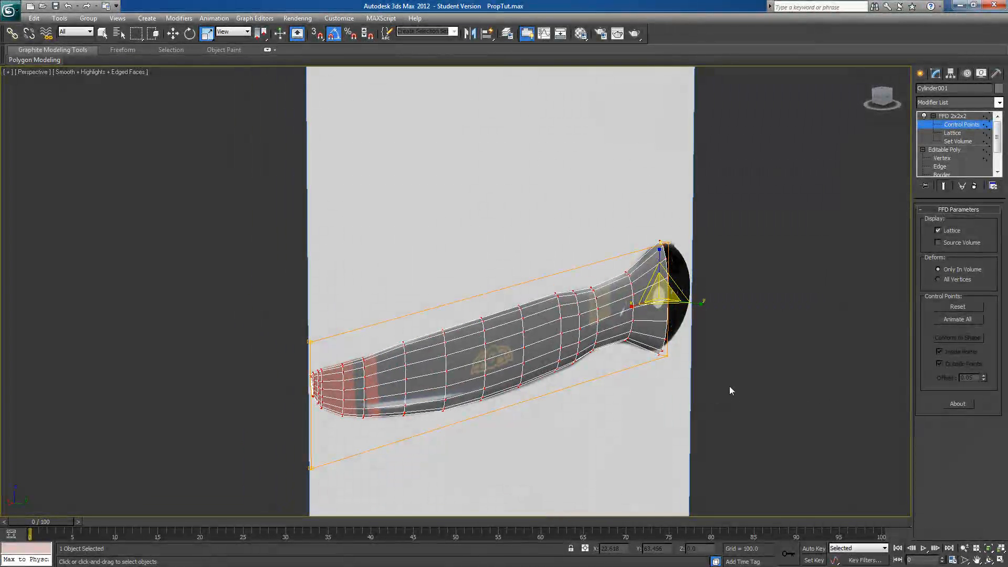
{"action": "right_click", "coordinate": [954, 116]}
{"action": "left_click", "coordinate": [899, 222]}
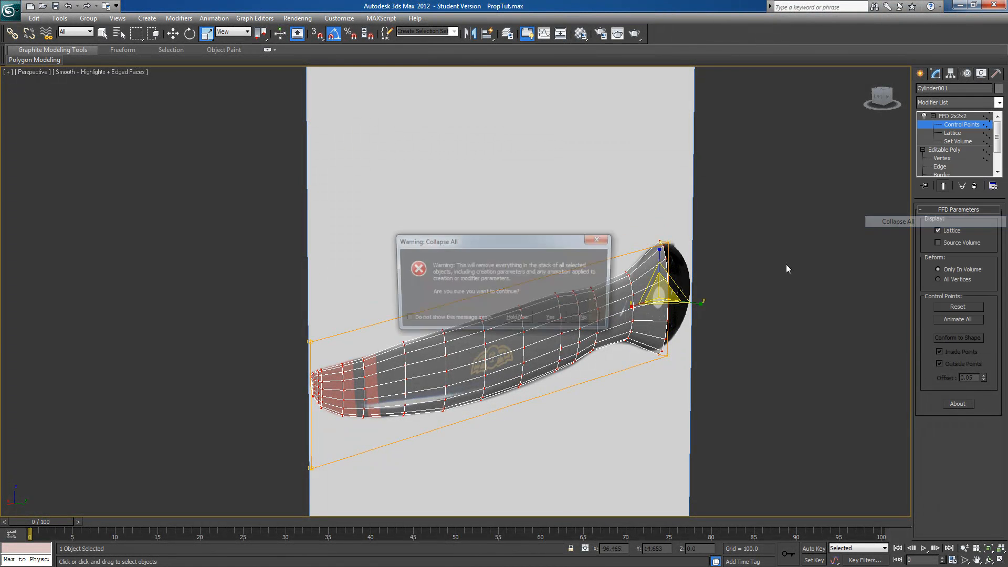
{"action": "left_click", "coordinate": [554, 318]}
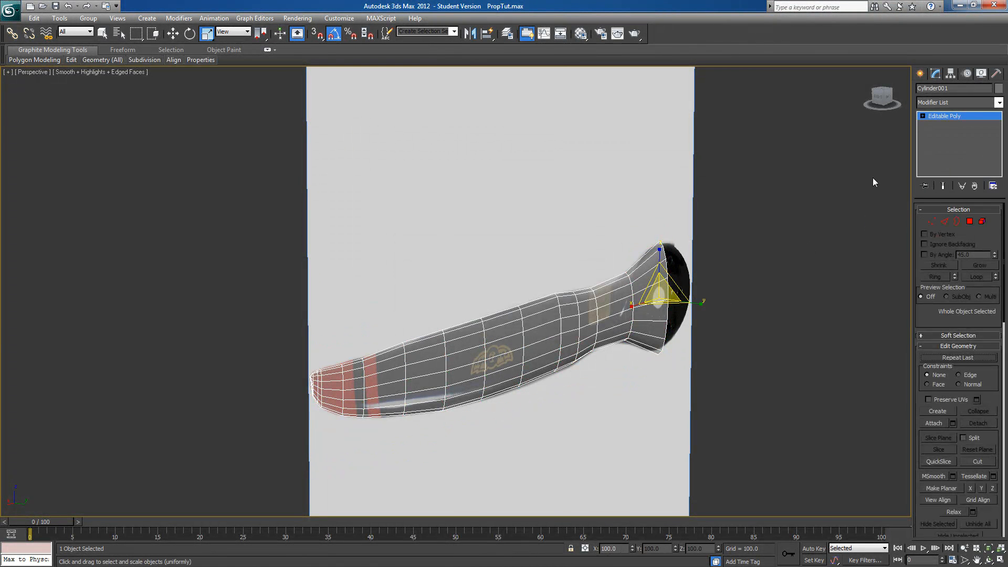
Move the blade along Y to 2.23, in front of the reference plane
{"action": "middle_click_drag", "start_coordinate": [814, 219], "coordinate": [536, 396], "text": "alt"}
{"action": "scroll", "coordinate": [628, 394], "scroll_direction": "down", "scroll_amount": 3}
{"action": "left_click", "coordinate": [173, 33]}
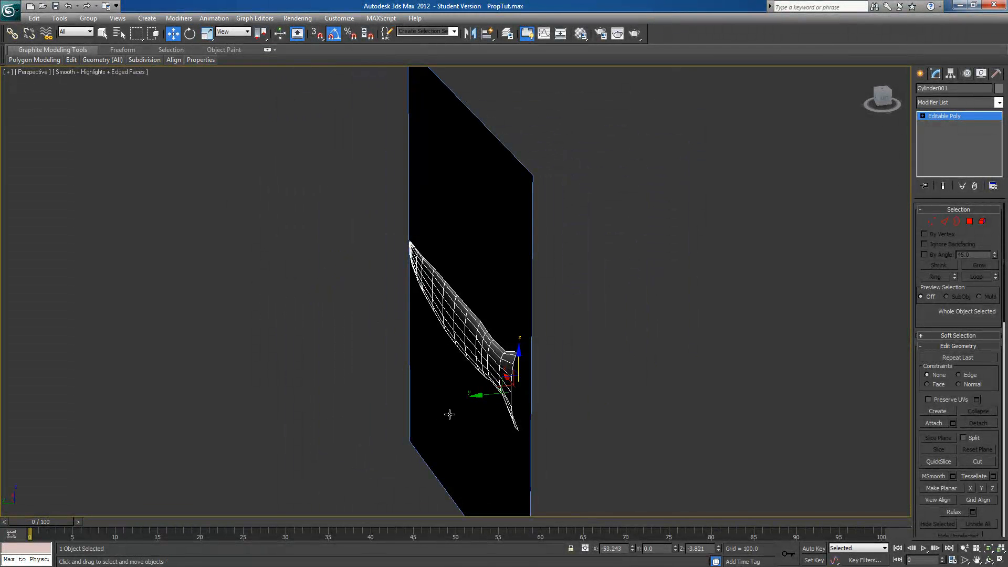
{"action": "left_click_drag", "start_coordinate": [482, 396], "coordinate": [479, 401]}
{"action": "middle_click_drag", "start_coordinate": [480, 402], "coordinate": [513, 408], "text": "alt"}
Restrict transforms to the blade's pivot and align the pivot to the world axes
{"action": "left_click", "coordinate": [951, 74]}
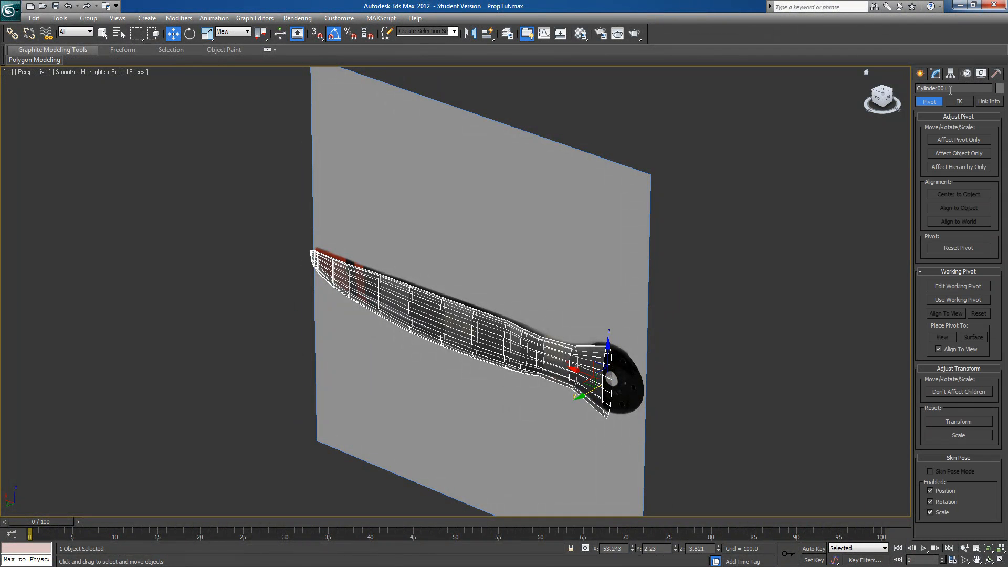
{"action": "left_click", "coordinate": [946, 140]}
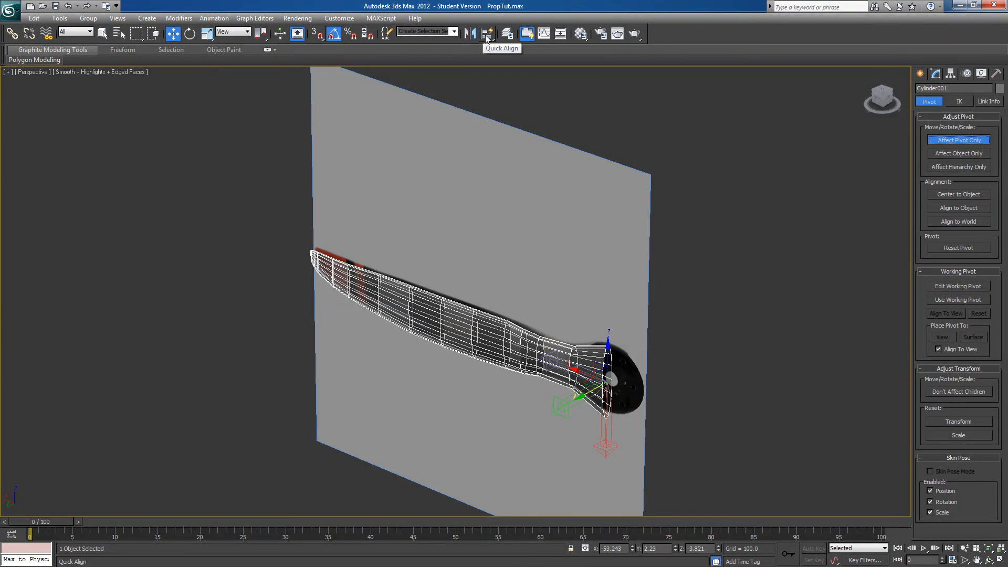
{"action": "left_click", "coordinate": [488, 36]}
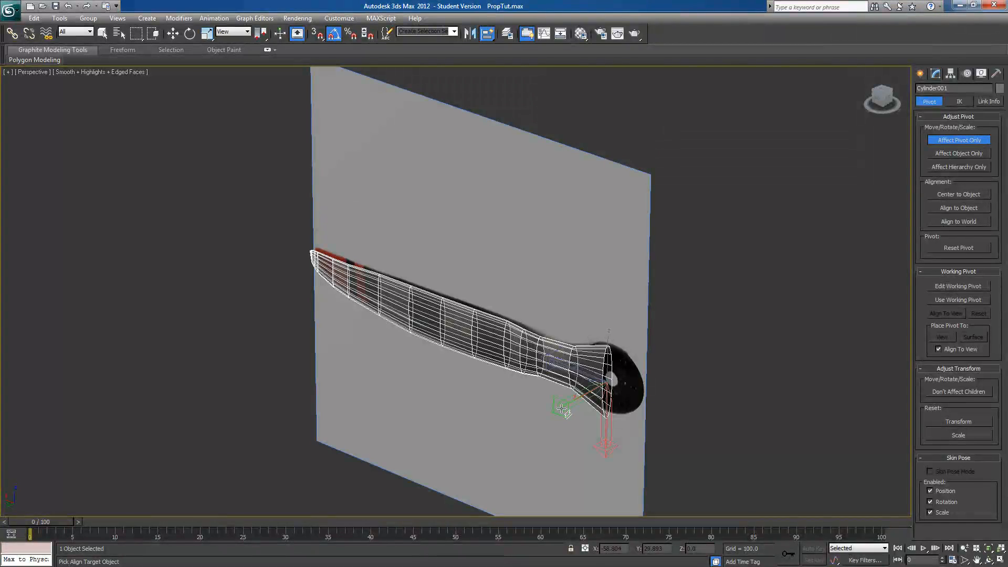
{"action": "key", "text": "w"}
{"action": "middle_click_drag", "start_coordinate": [652, 314], "coordinate": [619, 336], "text": "alt"}
{"action": "key", "text": "s"}
{"action": "middle_click_drag", "start_coordinate": [471, 421], "coordinate": [537, 393], "text": "alt"}
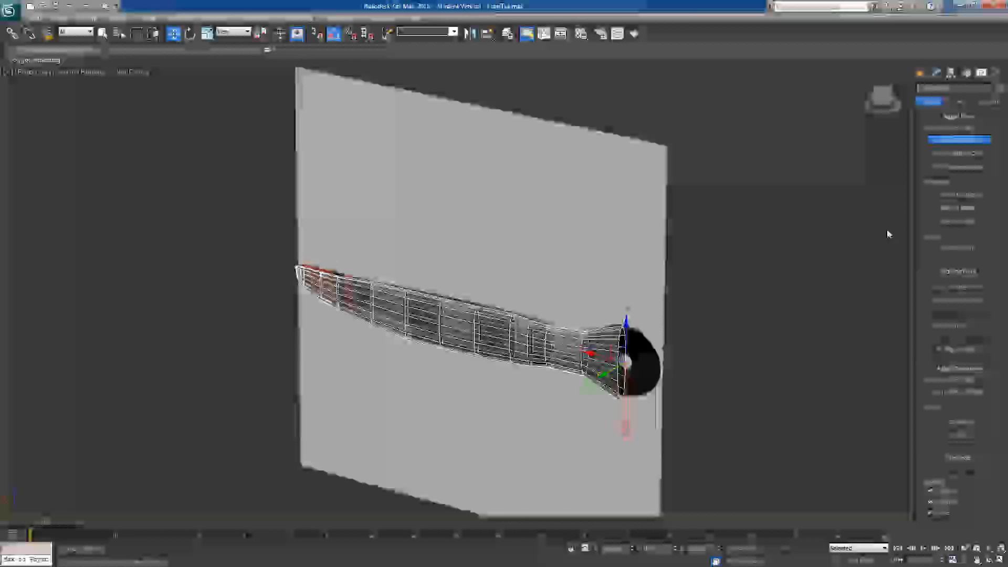
{"action": "left_click", "coordinate": [959, 221]}
Examine the pivot's orientation on the blade from several angles
{"action": "middle_click_drag", "start_coordinate": [721, 360], "coordinate": [749, 382], "text": "alt"}
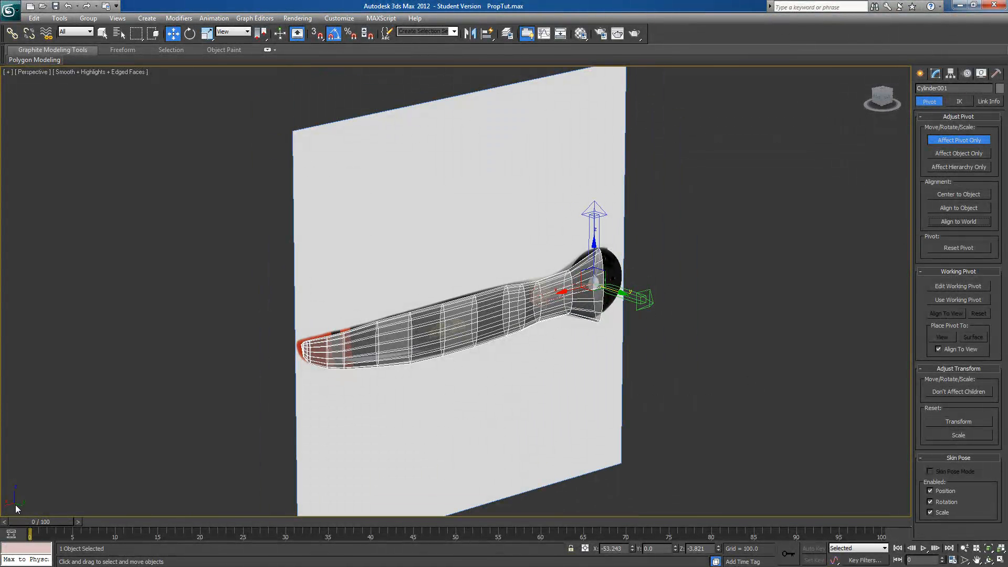
{"action": "middle_click_drag", "start_coordinate": [706, 320], "coordinate": [746, 315], "text": "alt"}
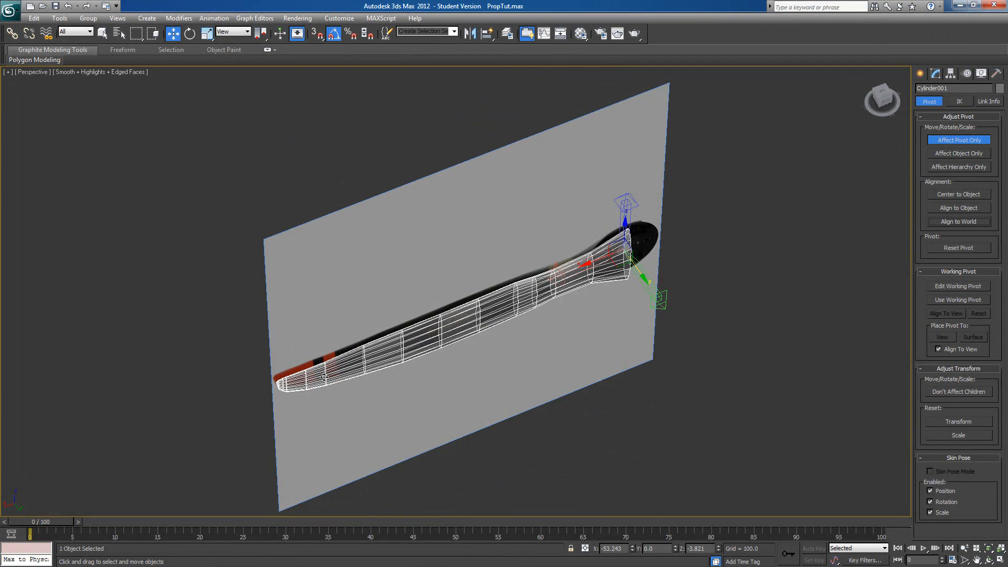
{"action": "middle_click_drag", "start_coordinate": [675, 367], "coordinate": [698, 332], "text": "alt"}
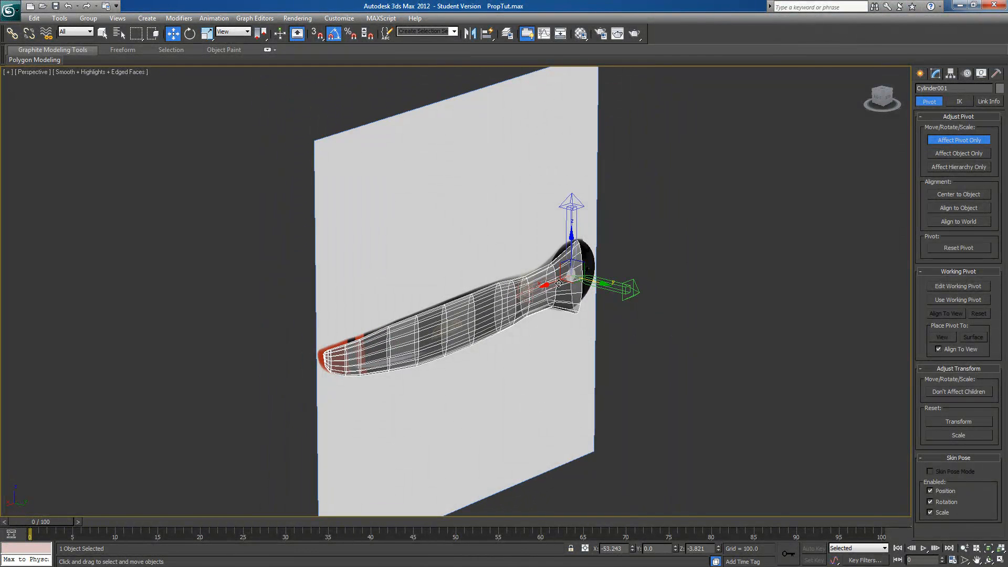
{"action": "middle_click_drag", "start_coordinate": [404, 342], "coordinate": [428, 320], "text": "alt"}
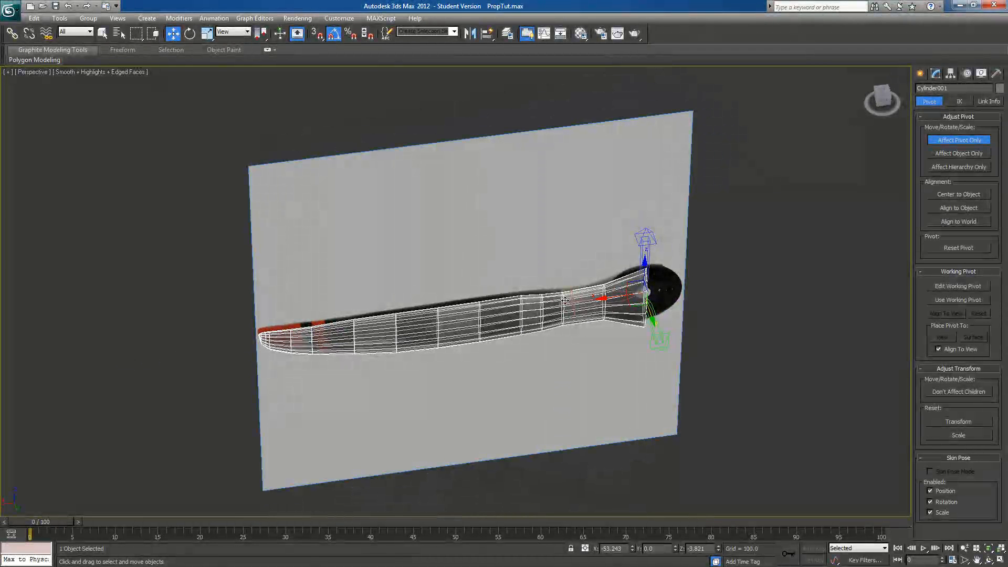
{"action": "middle_click_drag", "start_coordinate": [438, 337], "coordinate": [578, 341], "text": "alt"}
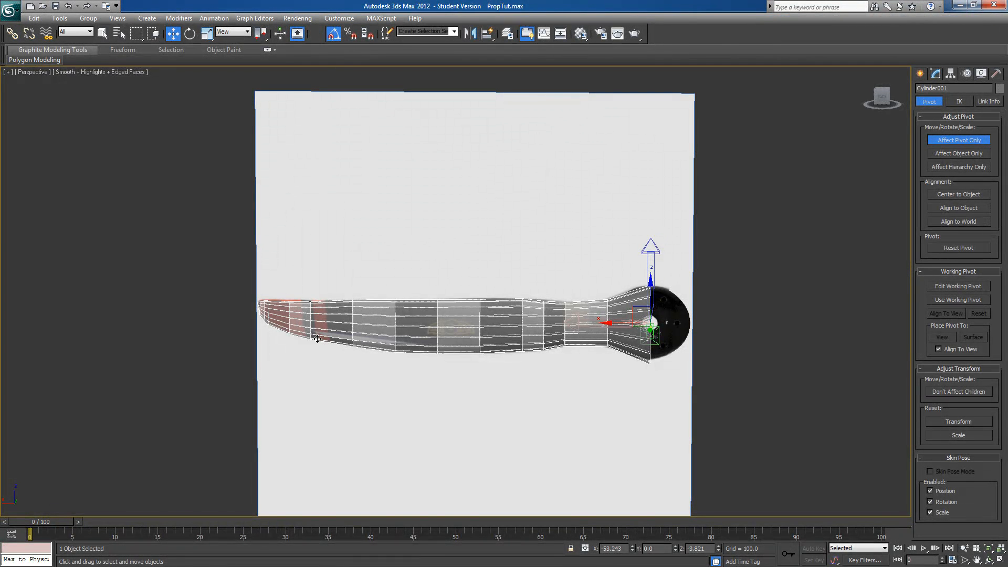
{"action": "middle_click_drag", "start_coordinate": [315, 354], "coordinate": [446, 372], "text": "alt"}
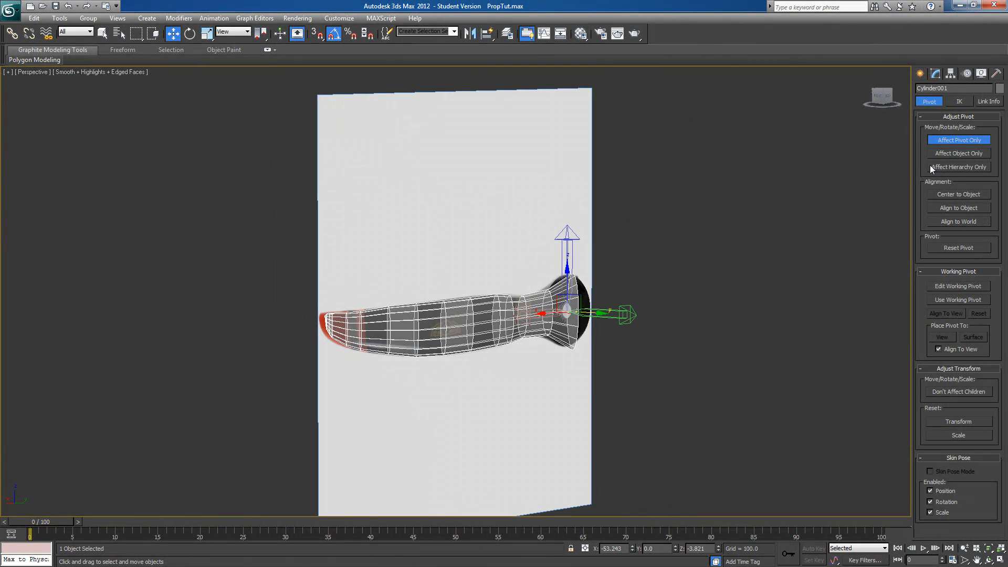
Finish the pivot adjustment, hide the reference image plane and select the blade
{"action": "left_click", "coordinate": [941, 141]}
{"action": "left_click", "coordinate": [439, 254]}
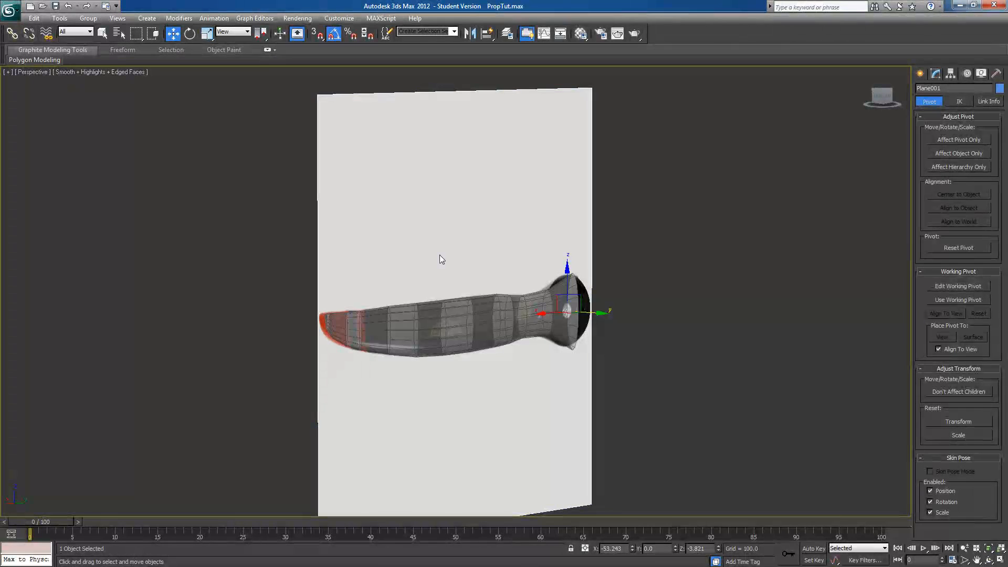
{"action": "right_click", "coordinate": [439, 253]}
{"action": "left_click", "coordinate": [451, 223]}
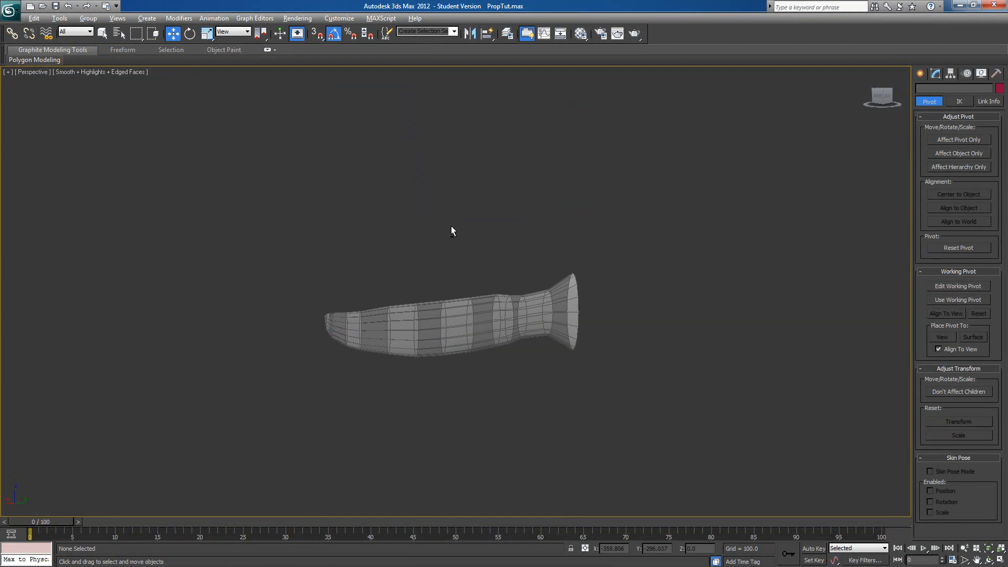
{"action": "left_click", "coordinate": [508, 321]}
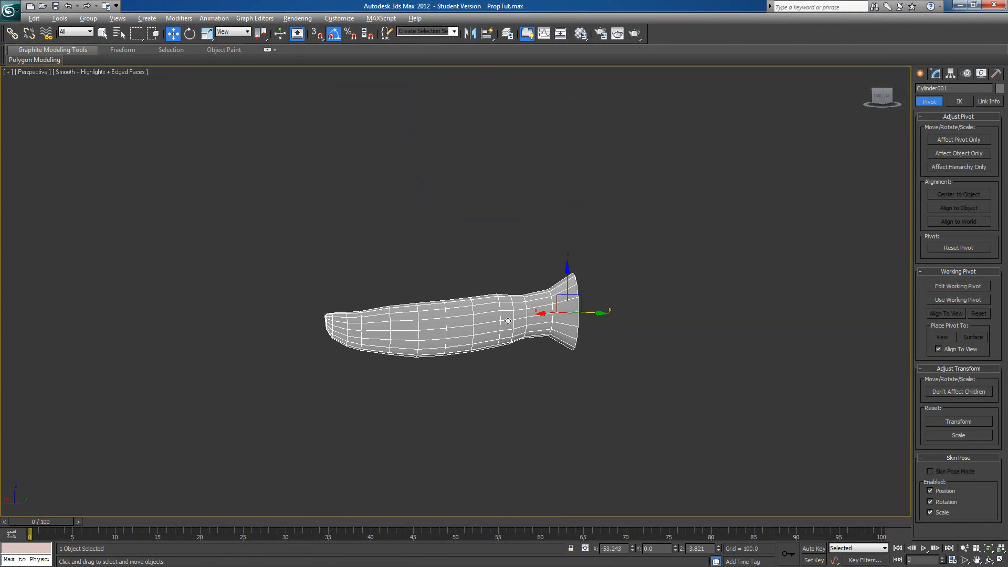
In an orthographic back view, select only the blade polygons facing the viewer, ignoring backfacing ones
{"action": "middle_click_drag", "start_coordinate": [641, 409], "coordinate": [593, 366], "text": "alt"}
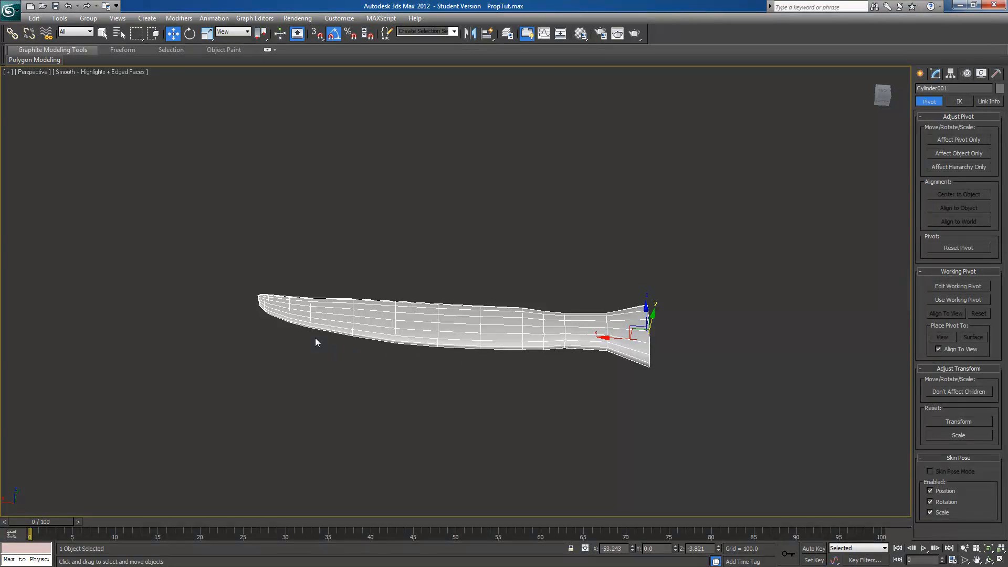
{"action": "middle_click_drag", "start_coordinate": [664, 378], "coordinate": [530, 452], "text": "alt"}
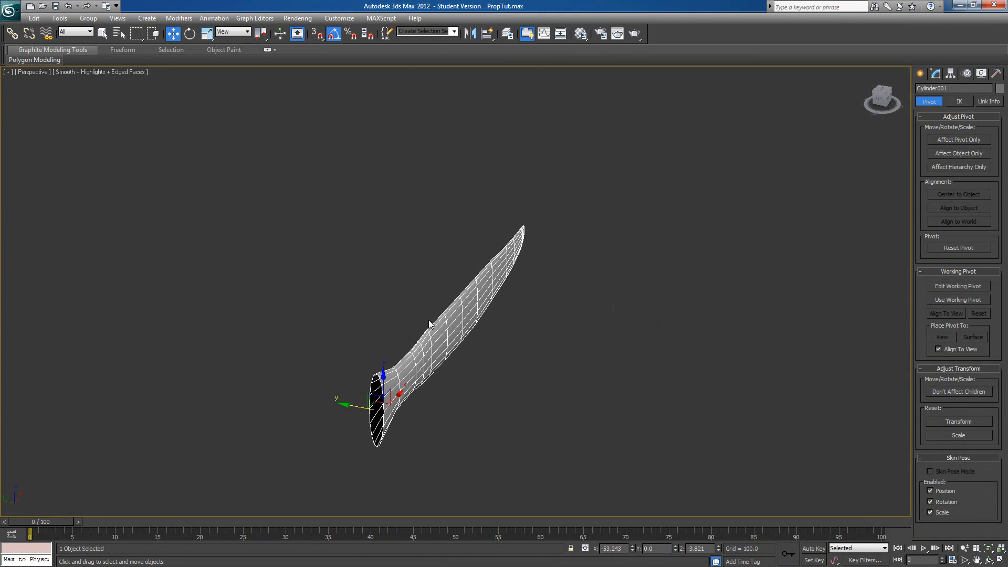
{"action": "middle_click_drag", "start_coordinate": [525, 236], "coordinate": [614, 278], "text": "alt"}
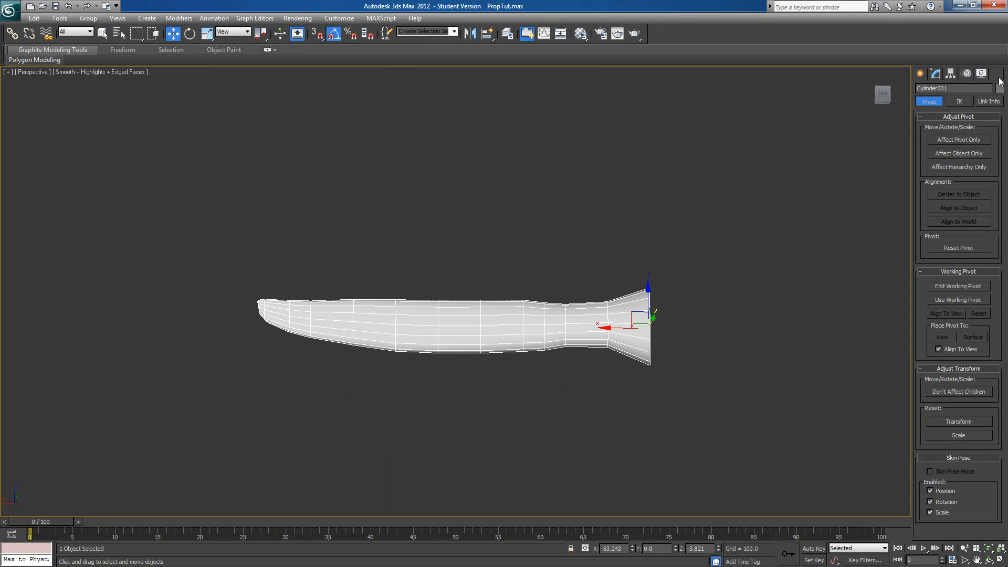
{"action": "left_click", "coordinate": [889, 95]}
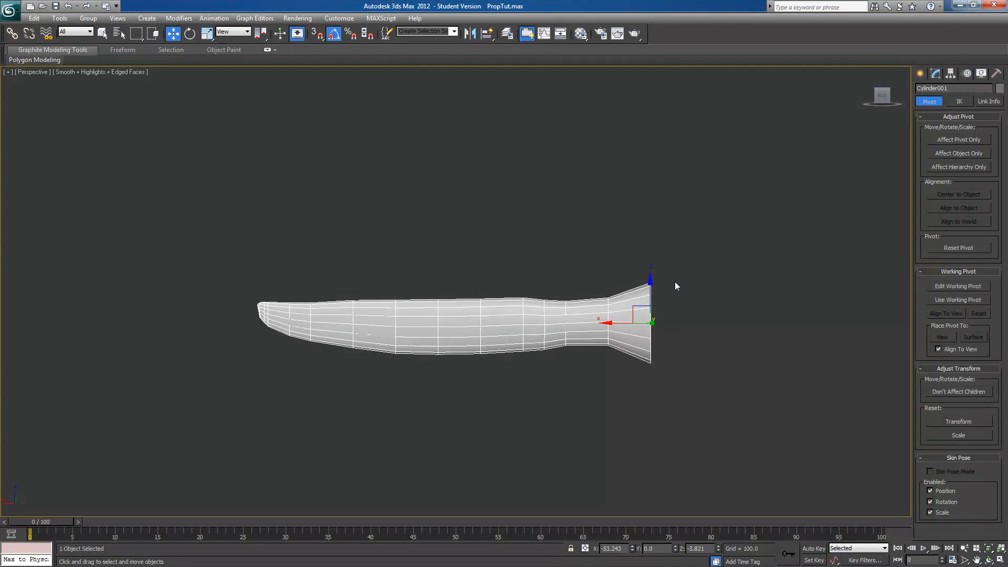
{"action": "key", "text": "u"}
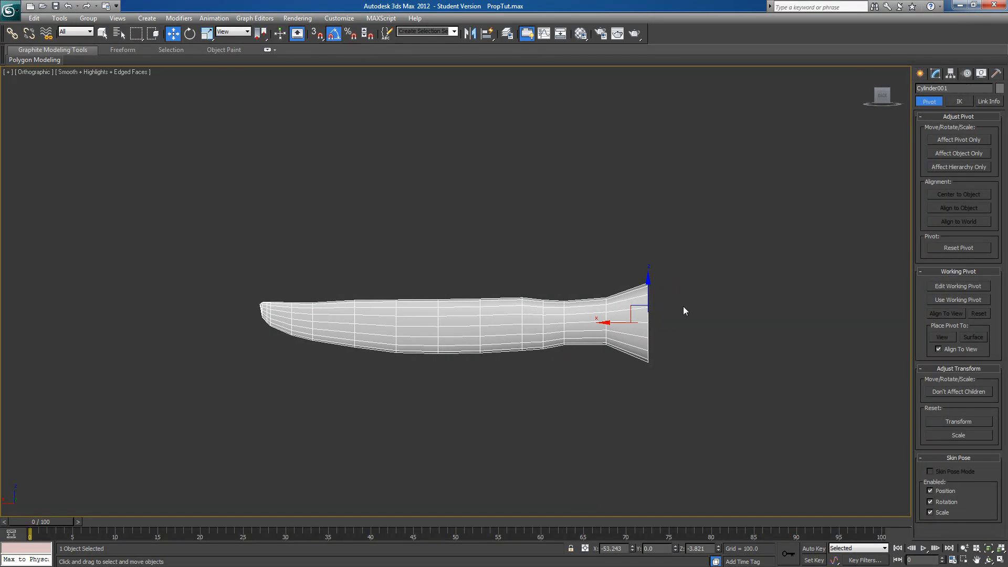
{"action": "left_click", "coordinate": [936, 74]}
{"action": "left_click", "coordinate": [969, 221]}
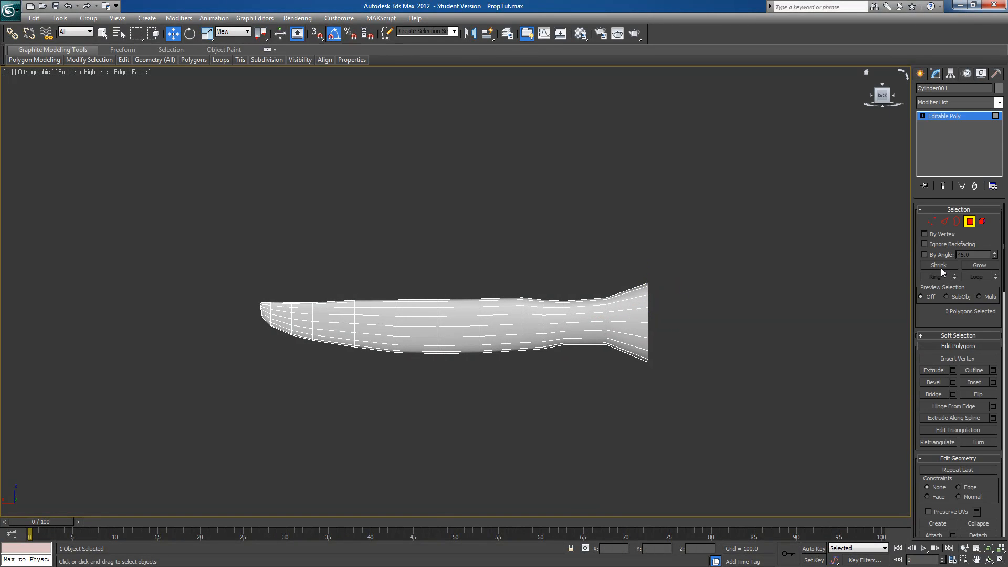
{"action": "left_click", "coordinate": [924, 245]}
{"action": "left_click_drag", "start_coordinate": [761, 178], "coordinate": [101, 453]}
Invert the polygon selection to the blade's other side, remove those polygons from smoothing group 1 and clear the selection
{"action": "mouse_move", "coordinate": [711, 470]}
{"action": "middle_mouse_down", "text": "alt"}
{"action": "mouse_move", "coordinate": [719, 436]}
{"action": "mouse_move", "coordinate": [585, 451]}
{"action": "mouse_move", "coordinate": [500, 425]}
{"action": "mouse_move", "coordinate": [640, 454]}
{"action": "mouse_move", "coordinate": [706, 452]}
{"action": "middle_mouse_up", "text": "alt"}
{"action": "scroll", "coordinate": [924, 321], "scroll_direction": "down", "scroll_amount": 10}
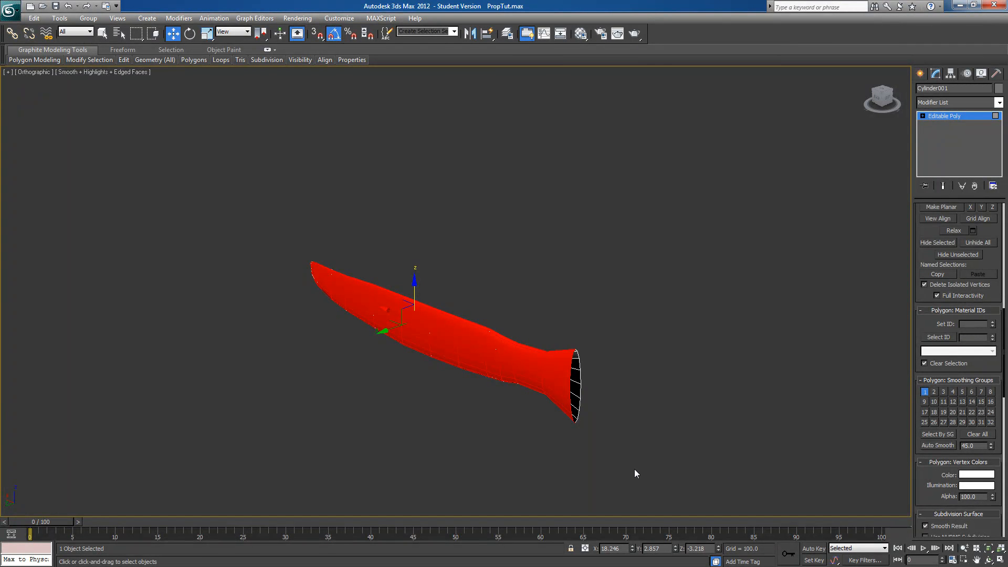
{"action": "key", "text": "ctrl+i"}
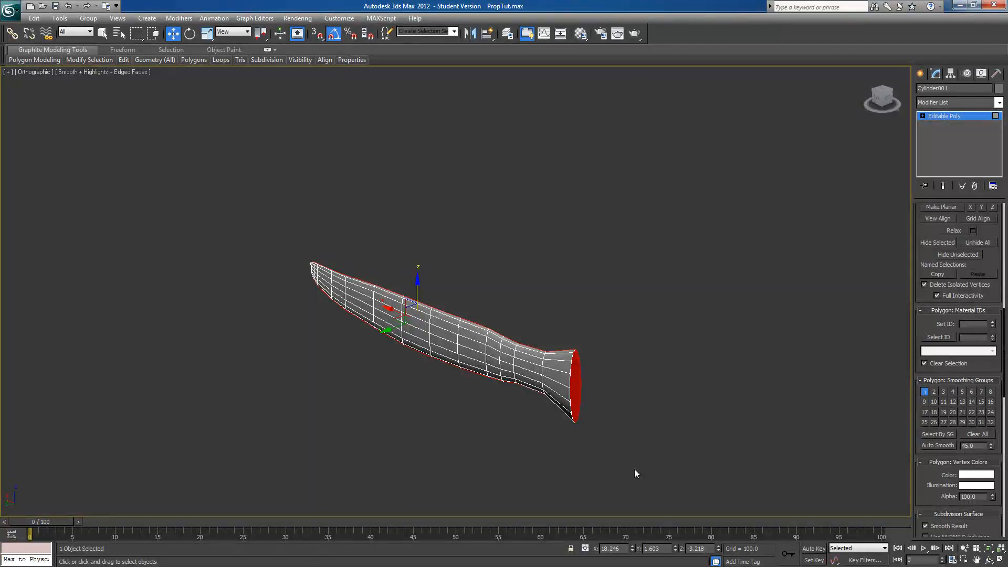
{"action": "middle_click_drag", "start_coordinate": [628, 464], "coordinate": [545, 458], "text": "alt"}
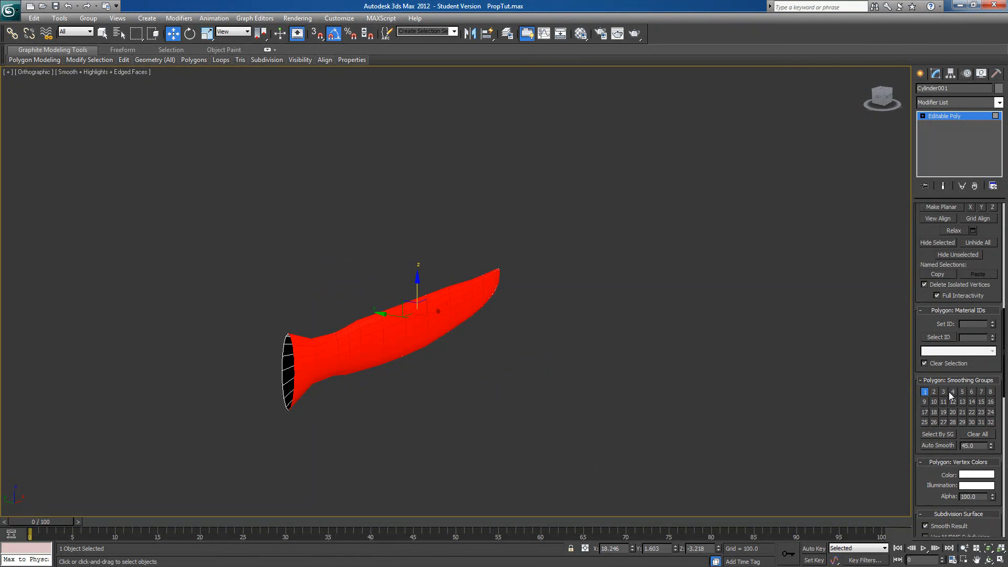
{"action": "left_click", "coordinate": [924, 392]}
{"action": "middle_click_drag", "start_coordinate": [430, 452], "coordinate": [417, 472], "text": "alt"}
{"action": "left_click", "coordinate": [440, 464]}
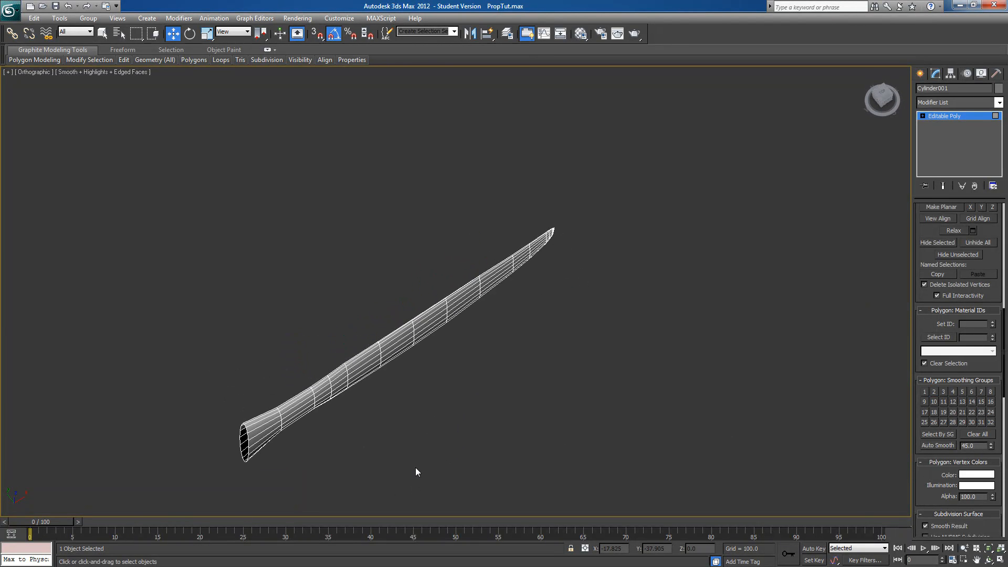
Examine the blade's shading without edged faces from several angles, and return to the straight-on view with edges shown
{"action": "key", "text": "F3"}
{"action": "key", "text": "F3"}
{"action": "key", "text": "F4"}
{"action": "middle_click_drag", "start_coordinate": [452, 434], "coordinate": [593, 315], "text": "alt"}
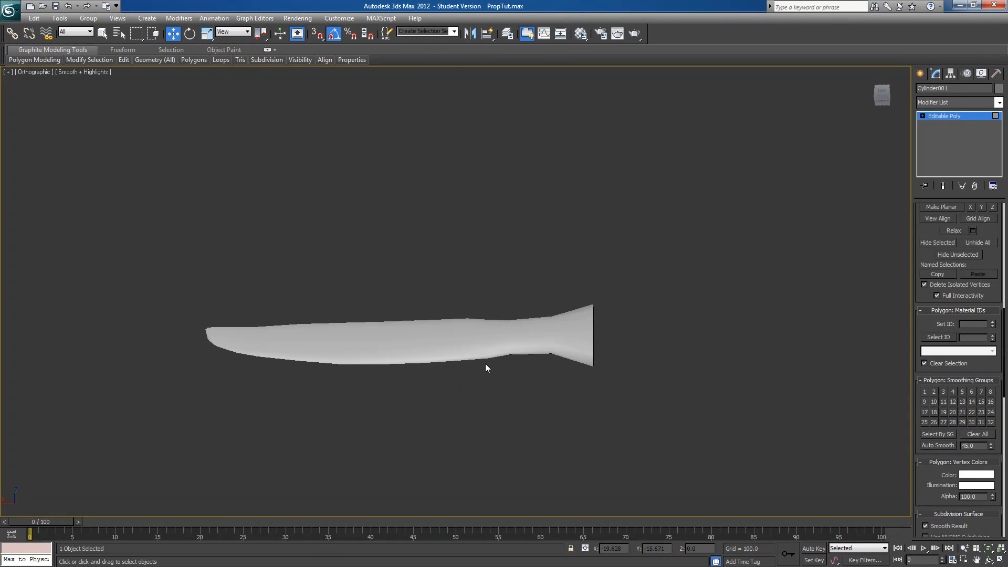
{"action": "middle_click_drag", "start_coordinate": [226, 372], "coordinate": [479, 412], "text": "alt"}
{"action": "key", "text": "F4"}
{"action": "middle_click_drag", "start_coordinate": [231, 426], "coordinate": [239, 389]}
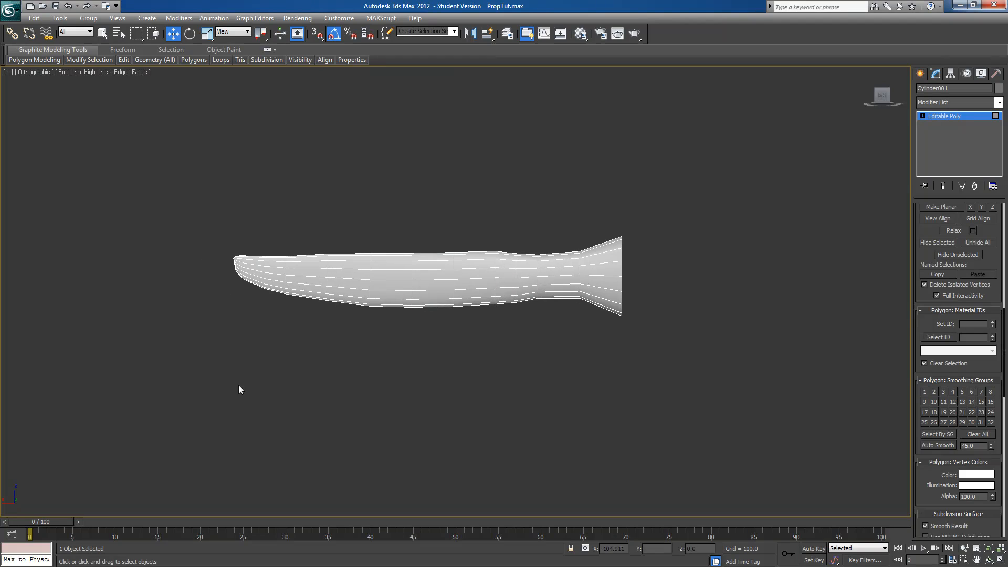
Include backfacing polygons in selection and select the strip along the blade's lower edge from the root most of the way out
{"action": "scroll", "coordinate": [986, 235], "scroll_direction": "up", "scroll_amount": 10}
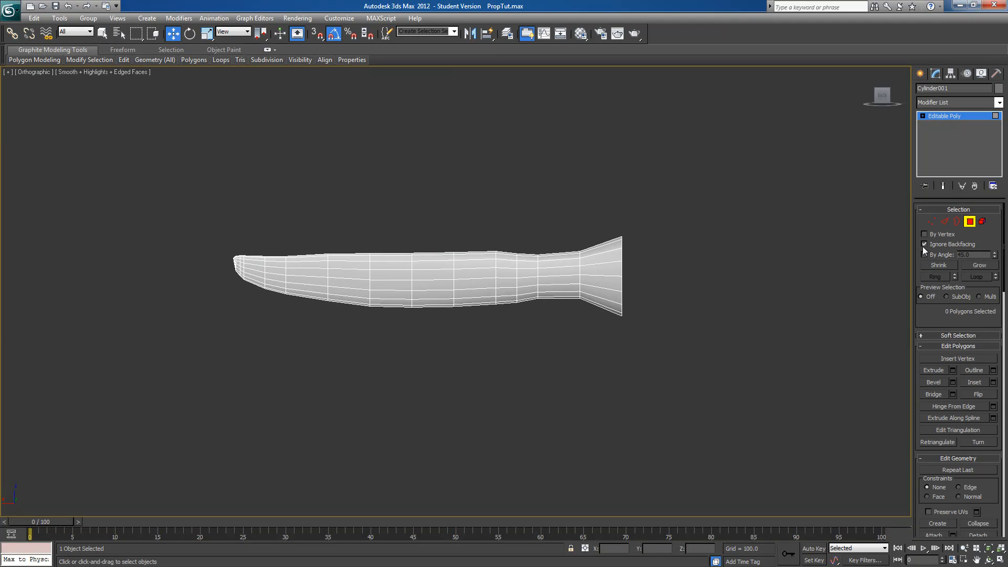
{"action": "scroll", "coordinate": [596, 367], "scroll_direction": "up", "scroll_amount": 3}
{"action": "left_click_drag", "start_coordinate": [667, 333], "coordinate": [605, 290]}
{"action": "left_click_drag", "start_coordinate": [545, 304], "coordinate": [528, 293], "text": "ctrl"}
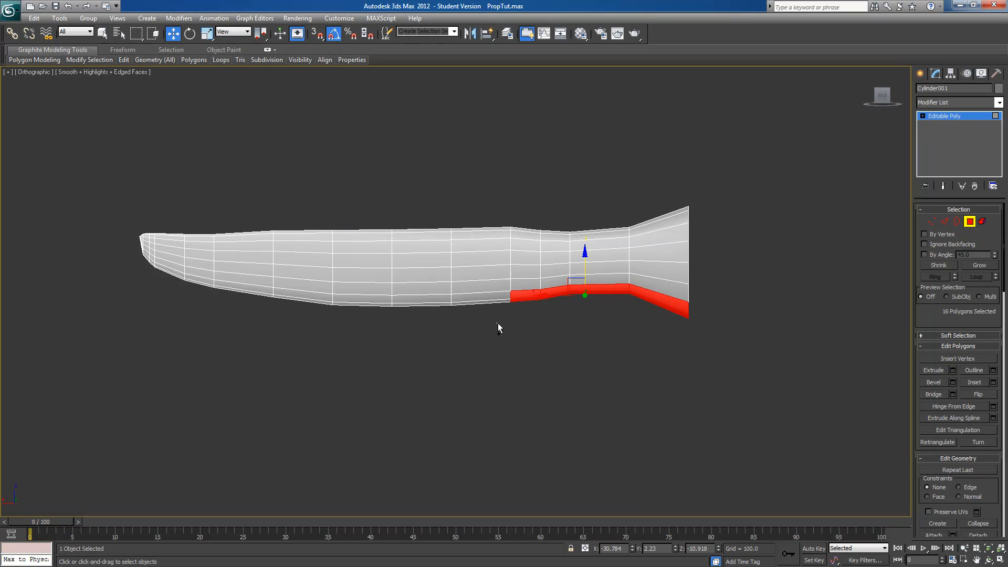
{"action": "left_click_drag", "start_coordinate": [462, 305], "coordinate": [216, 310], "text": "ctrl"}
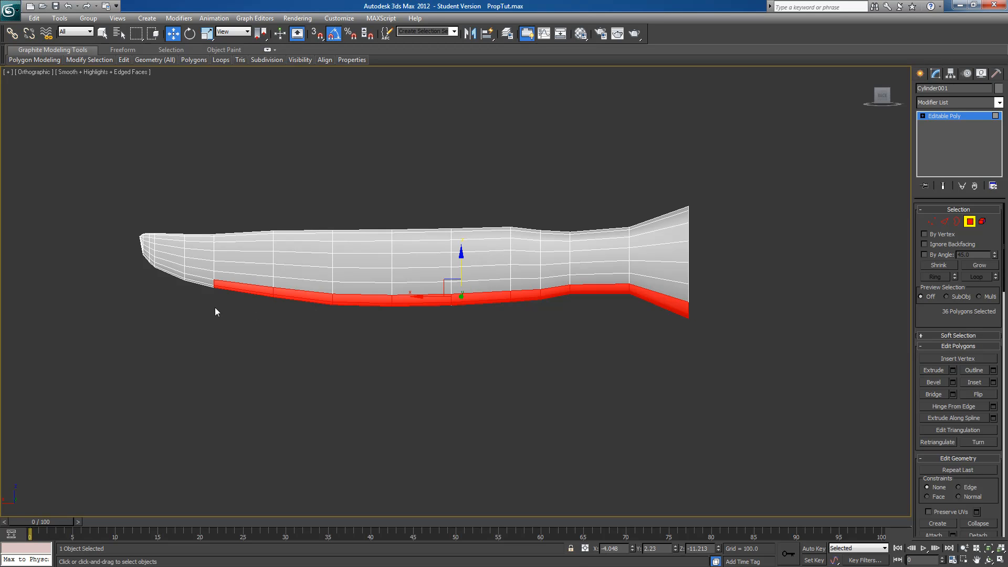
{"action": "middle_click_drag", "start_coordinate": [216, 310], "coordinate": [509, 346]}
Extend the polygon selection along the rest of the lower edge and around to the blade tip
{"action": "scroll", "coordinate": [509, 346], "scroll_direction": "up", "scroll_amount": 3}
{"action": "left_click_drag", "start_coordinate": [472, 355], "coordinate": [469, 344], "text": "ctrl"}
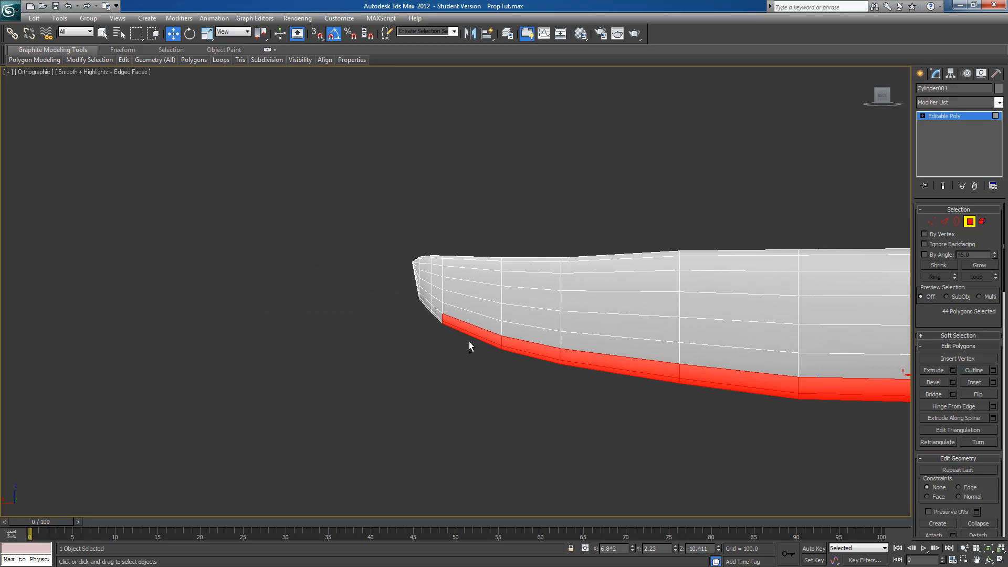
{"action": "scroll", "coordinate": [435, 378], "scroll_direction": "up", "scroll_amount": 3}
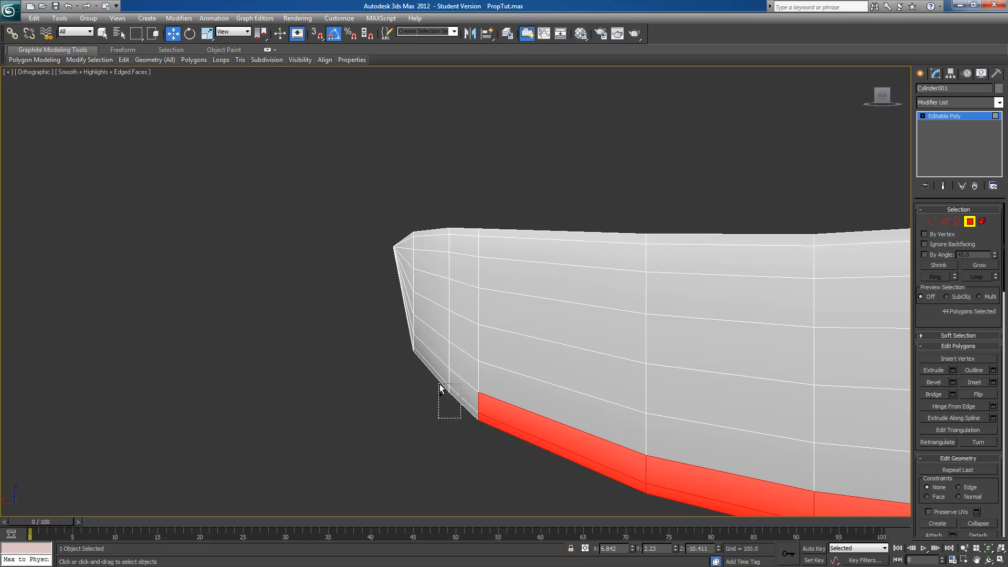
{"action": "left_click_drag", "start_coordinate": [440, 388], "coordinate": [410, 382], "text": "ctrl"}
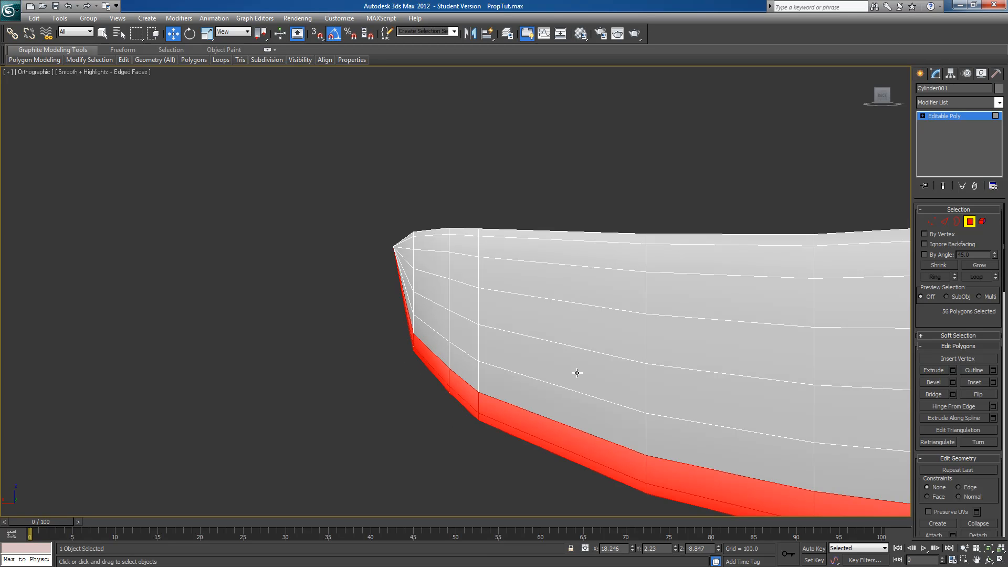
{"action": "middle_click_drag", "start_coordinate": [695, 409], "coordinate": [351, 293]}
{"action": "scroll", "coordinate": [350, 294], "scroll_direction": "down", "scroll_amount": 3}
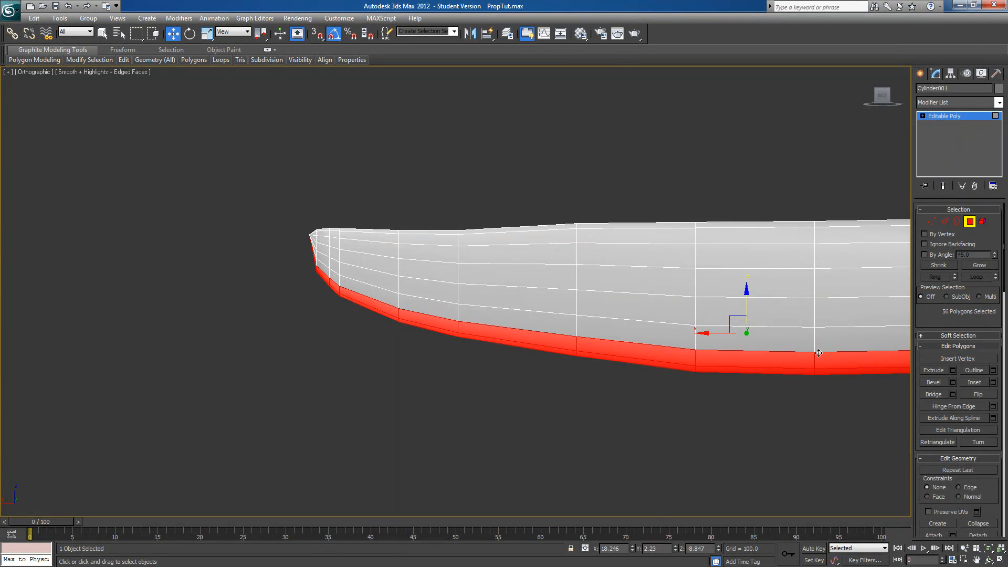
Assign the selected lower-edge polygons to smoothing group 3 and clear the selection
{"action": "middle_click_drag", "start_coordinate": [818, 353], "coordinate": [539, 341]}
{"action": "scroll", "coordinate": [539, 342], "scroll_direction": "down", "scroll_amount": 5}
{"action": "middle_click_drag", "start_coordinate": [496, 370], "coordinate": [491, 278], "text": "alt"}
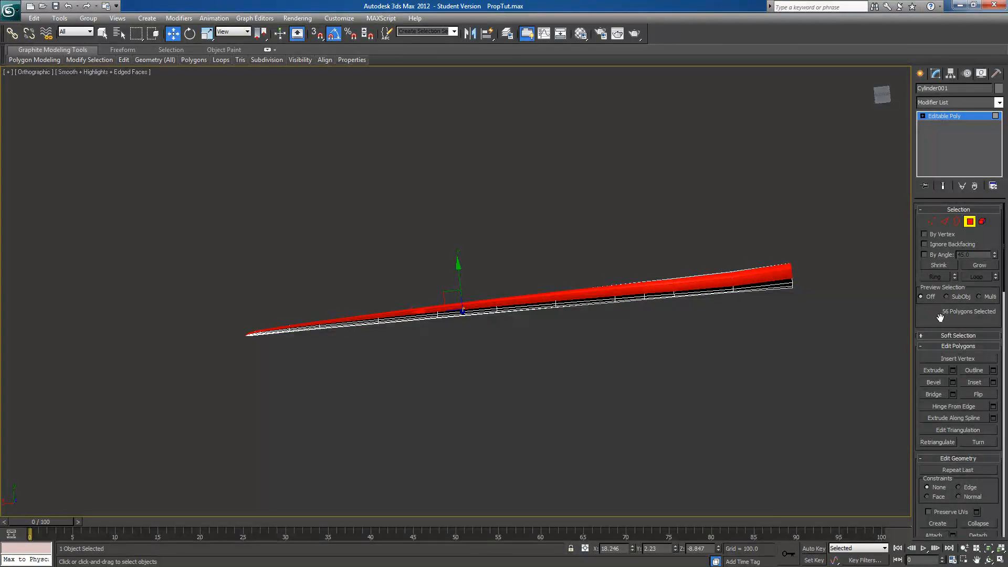
{"action": "scroll", "coordinate": [923, 321], "scroll_direction": "down", "scroll_amount": 10}
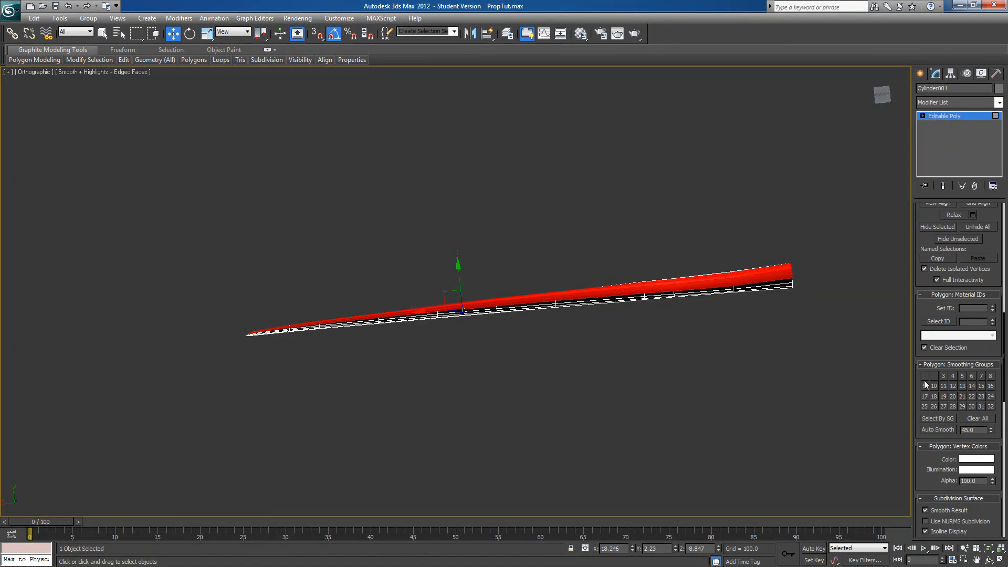
{"action": "middle_click_drag", "start_coordinate": [776, 282], "coordinate": [763, 329], "text": "alt"}
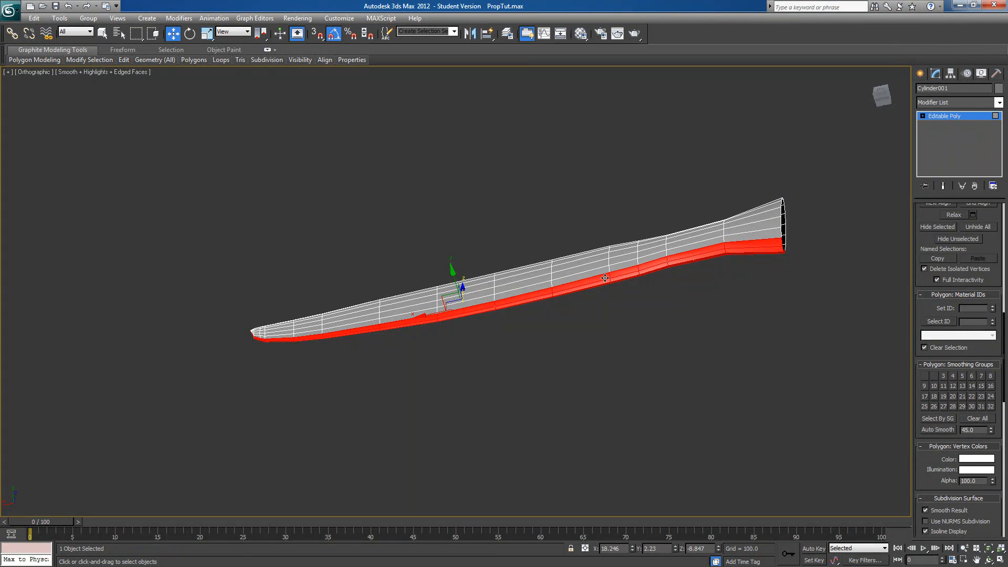
{"action": "left_click", "coordinate": [943, 376]}
{"action": "middle_click_drag", "start_coordinate": [718, 380], "coordinate": [726, 363], "text": "alt"}
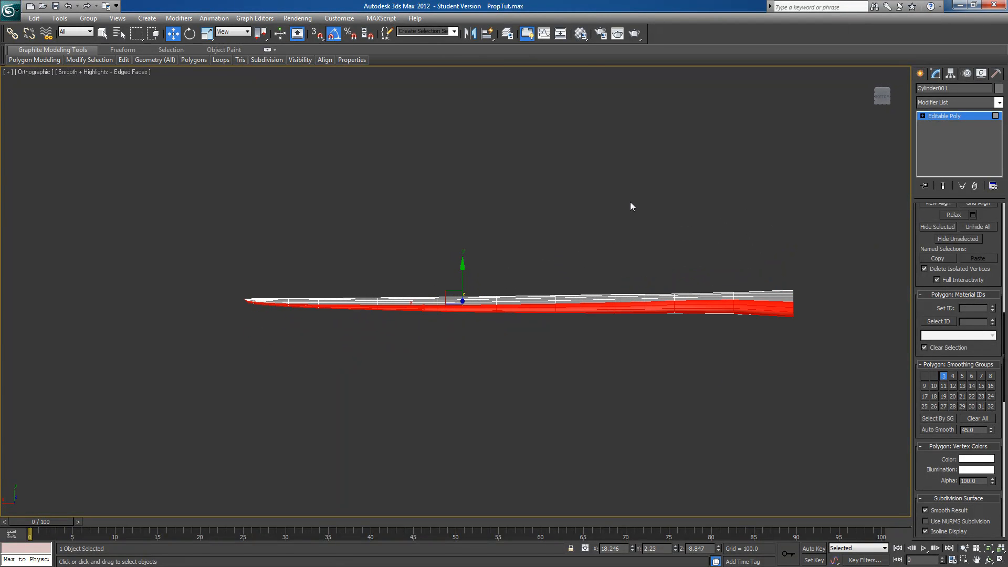
{"action": "left_click", "coordinate": [556, 166]}
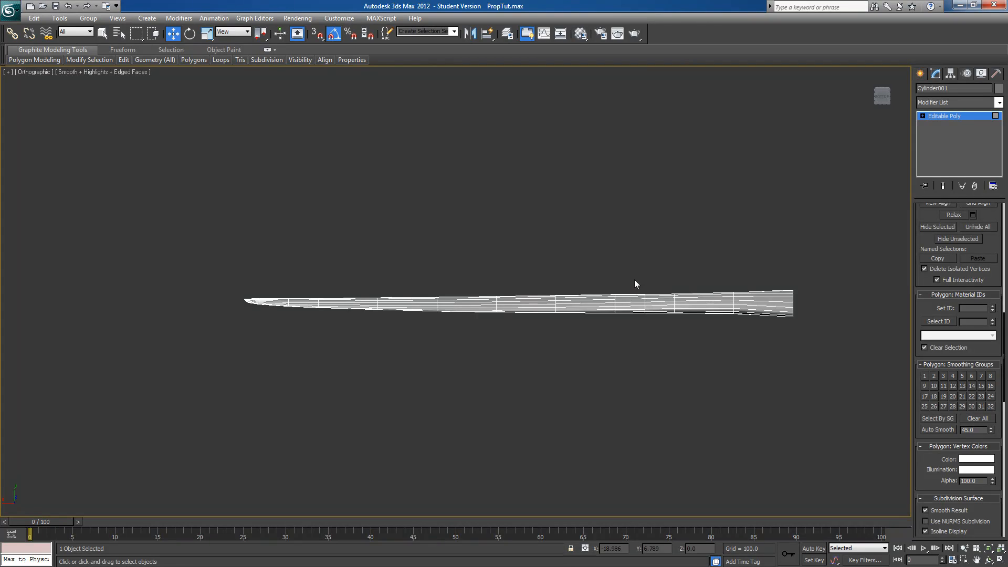
Check the blade's shading without edged faces in a straight-on view, and return to whole-object level
{"action": "key", "text": "F4"}
{"action": "mouse_move", "coordinate": [724, 348]}
{"action": "middle_mouse_down", "text": "alt"}
{"action": "mouse_move", "coordinate": [729, 314]}
{"action": "mouse_move", "coordinate": [724, 532]}
{"action": "mouse_move", "coordinate": [767, 443]}
{"action": "mouse_move", "coordinate": [741, 438]}
{"action": "middle_mouse_up", "text": "alt"}
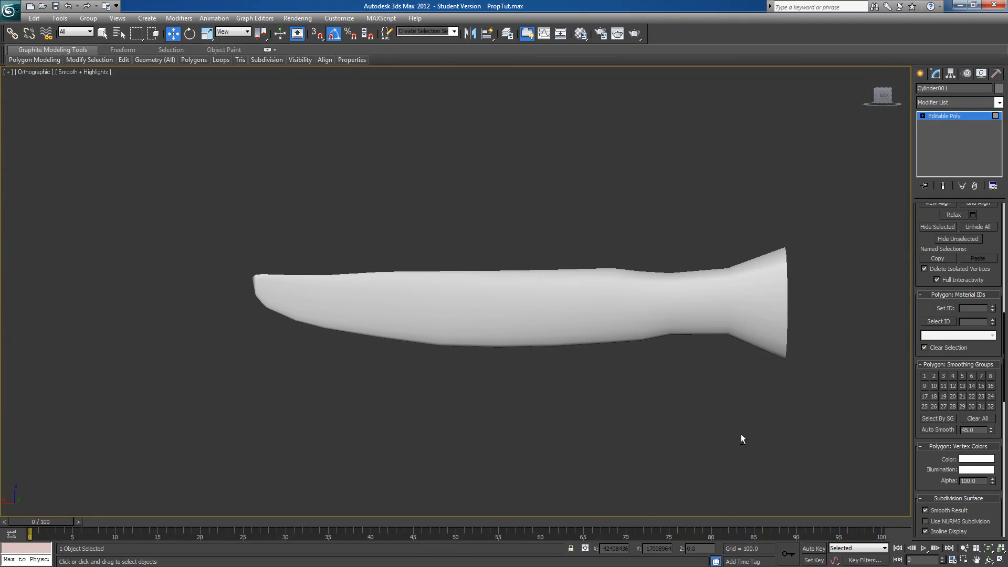
{"action": "mouse_move", "coordinate": [881, 100]}
{"action": "left_click", "coordinate": [881, 100]}
{"action": "middle_click_drag", "start_coordinate": [766, 347], "coordinate": [402, 400]}
{"action": "scroll", "coordinate": [244, 406], "scroll_direction": "down", "scroll_amount": 5}
{"action": "scroll", "coordinate": [472, 363], "scroll_direction": "up", "scroll_amount": 4}
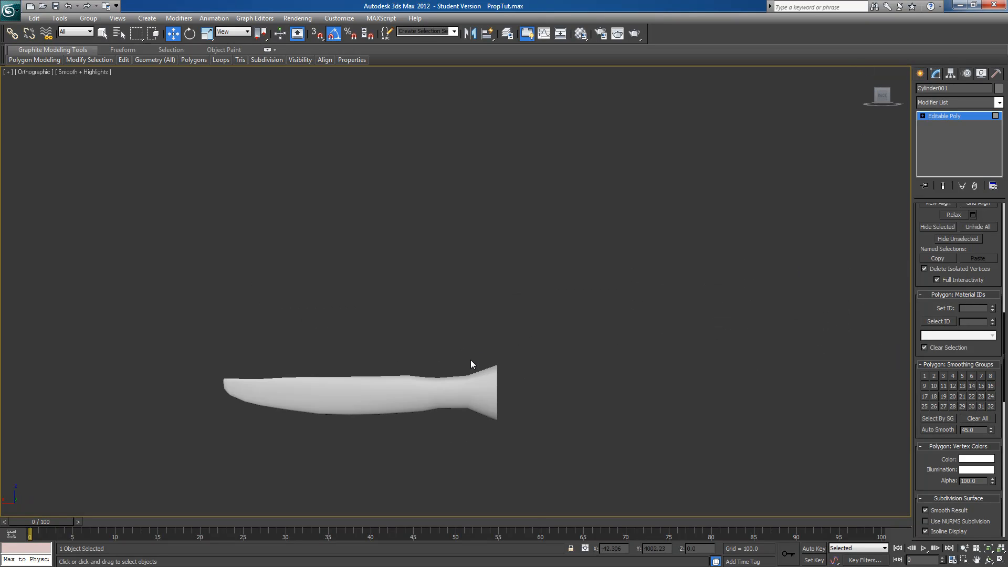
{"action": "scroll", "coordinate": [495, 331], "scroll_direction": "down", "scroll_amount": 3}
{"action": "middle_click_drag", "start_coordinate": [495, 331], "coordinate": [610, 227]}
{"action": "scroll", "coordinate": [604, 241], "scroll_direction": "up", "scroll_amount": 2}
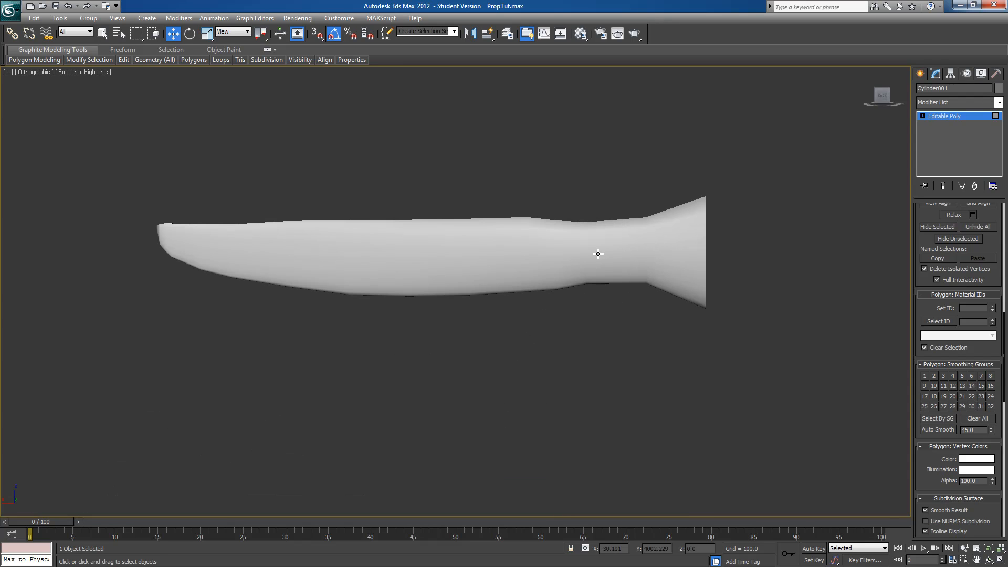
{"action": "left_click", "coordinate": [488, 250]}
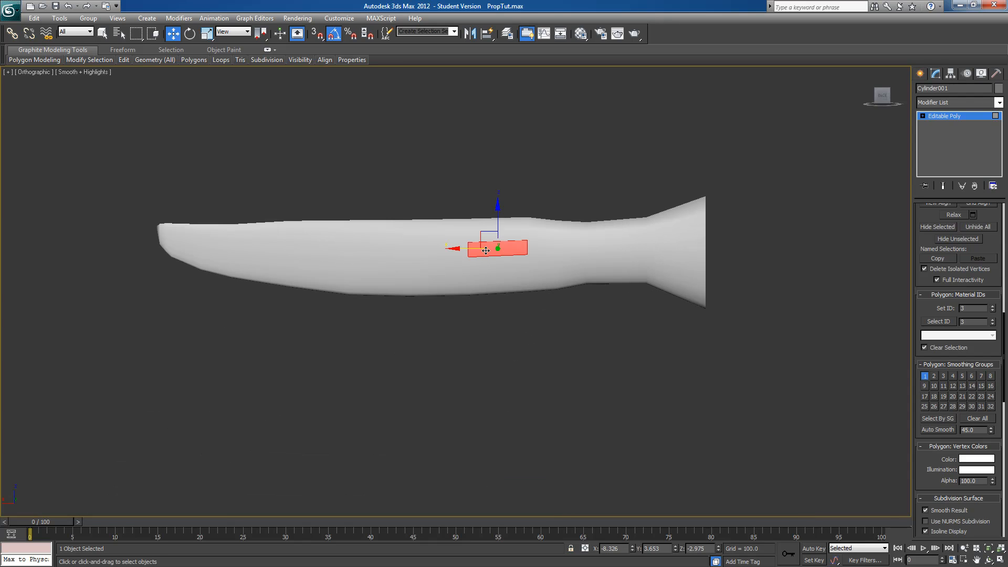
{"action": "left_click", "coordinate": [944, 118]}
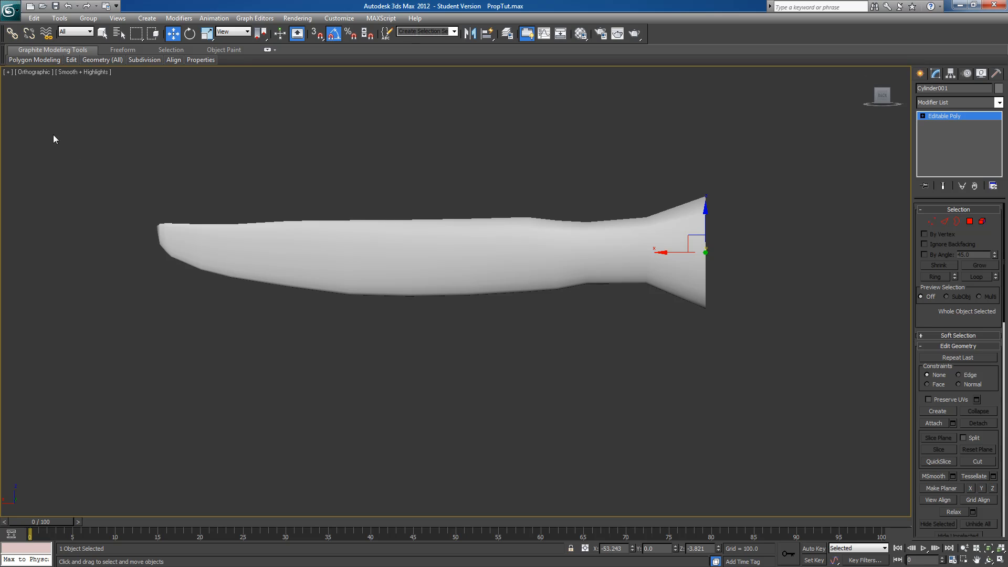
Try rotating the blade 45° about X and applying a Twist modifier with an angle of 45 about Z
{"action": "left_click", "coordinate": [190, 34]}
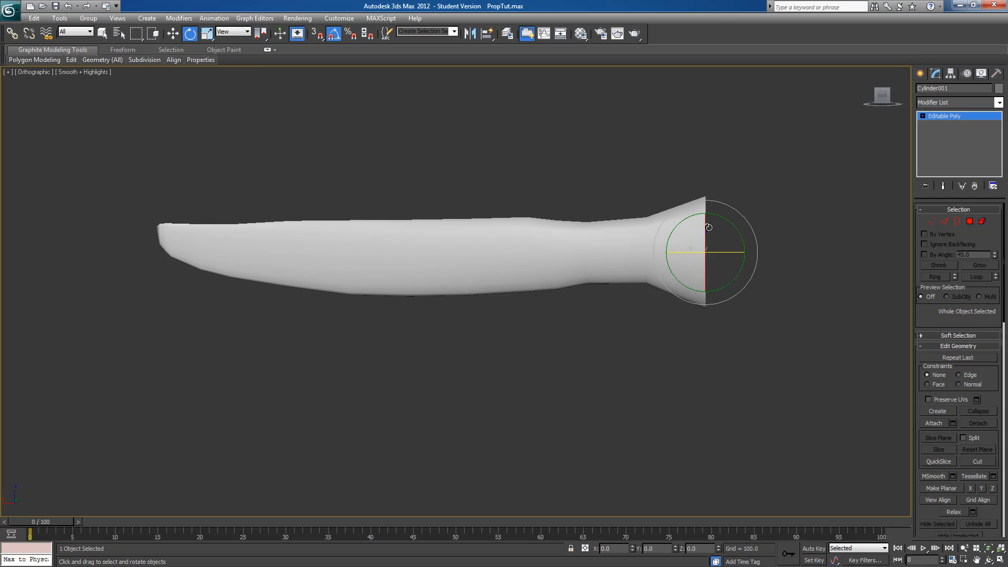
{"action": "left_click_drag", "start_coordinate": [707, 226], "coordinate": [710, 201]}
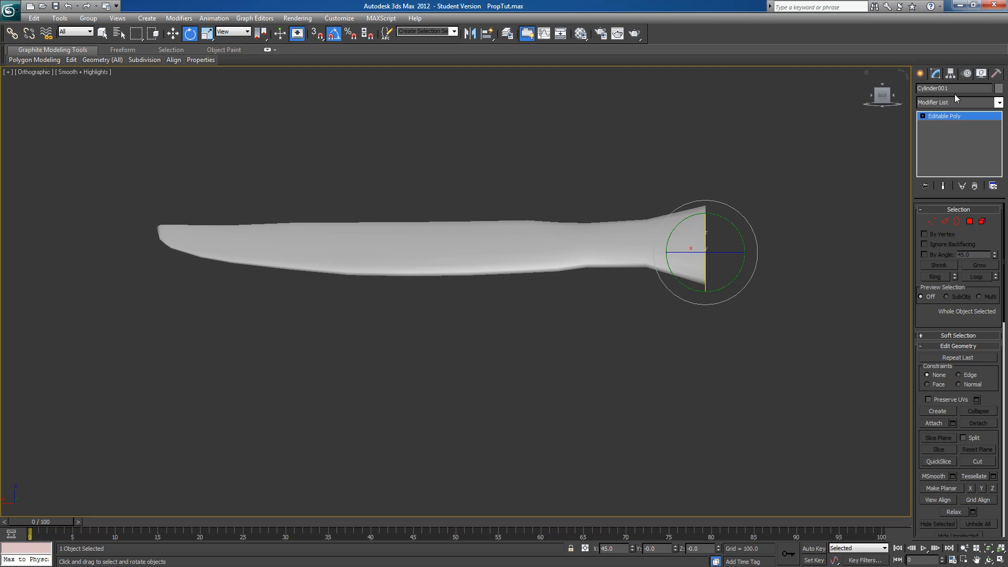
{"action": "left_click", "coordinate": [998, 102]}
{"action": "left_click_drag", "start_coordinate": [1000, 160], "coordinate": [1000, 368]}
{"action": "left_click", "coordinate": [965, 440]}
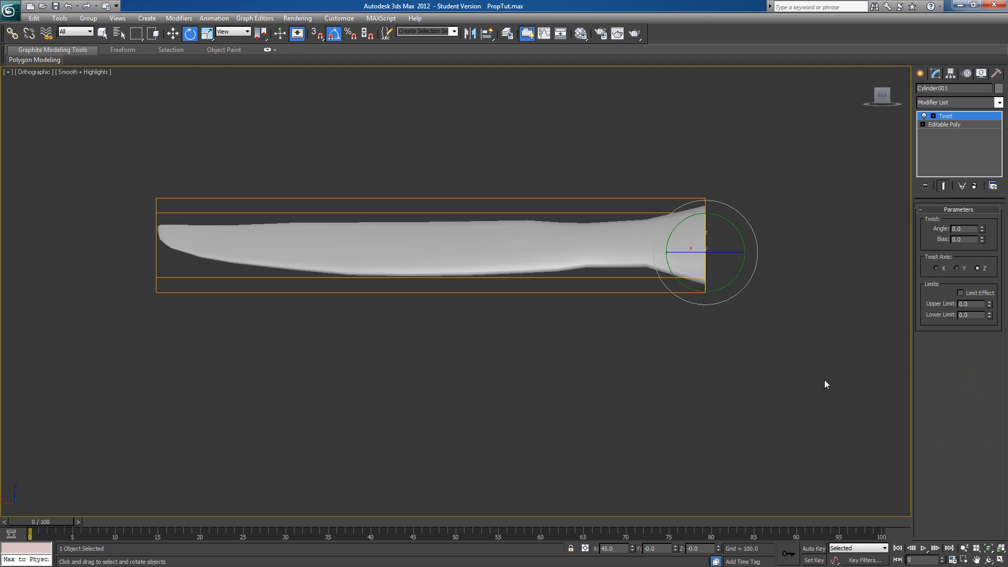
{"action": "double_click", "coordinate": [952, 229]}
{"action": "type", "text": "45"}
{"action": "key", "text": "Return"}
{"action": "mouse_move", "coordinate": [819, 268]}
{"action": "middle_mouse_down", "text": "alt"}
{"action": "mouse_move", "coordinate": [767, 287]}
{"action": "mouse_move", "coordinate": [833, 280]}
{"action": "middle_mouse_up", "text": "alt"}
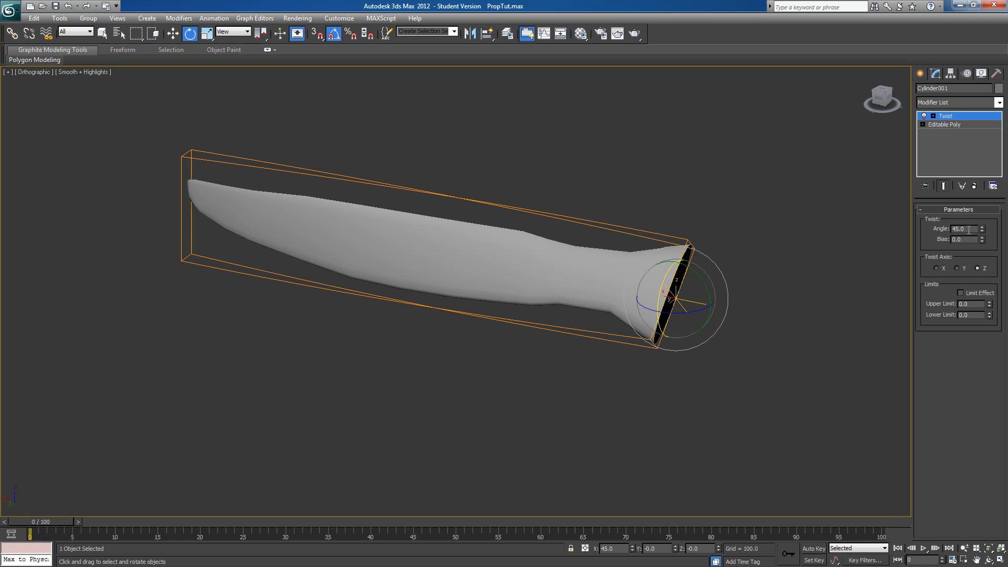
Undo the Twist modifier and the blade's rotation
{"action": "key", "text": "ctrl+z"}
{"action": "key", "text": "ctrl+z"}
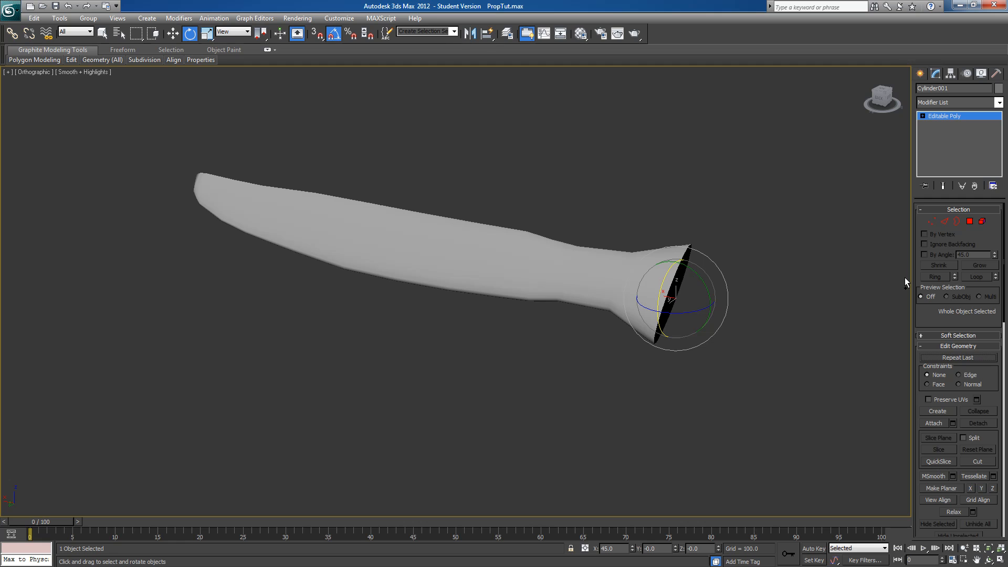
{"action": "key", "text": "ctrl+z"}
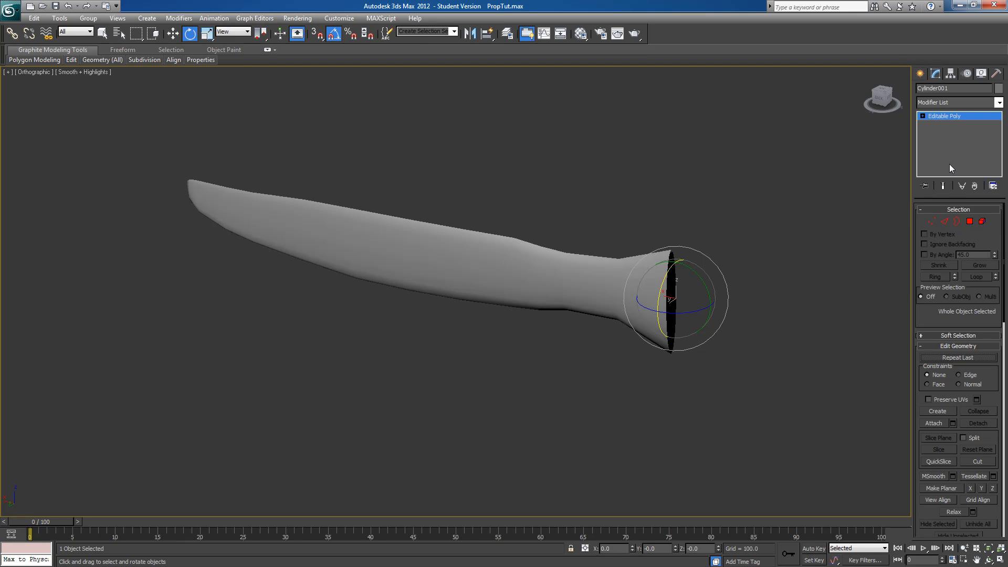
Add a Twist modifier to the unrotated blade with an angle of 45 about the Z axis
{"action": "left_click", "coordinate": [998, 103]}
{"action": "scroll", "coordinate": [953, 368], "scroll_direction": "down", "scroll_amount": 15}
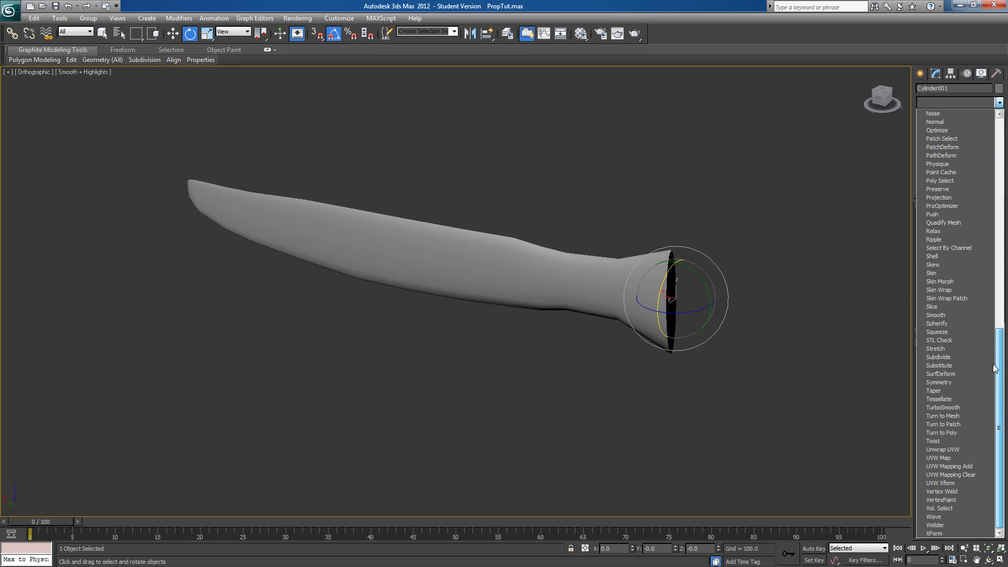
{"action": "left_click", "coordinate": [953, 443]}
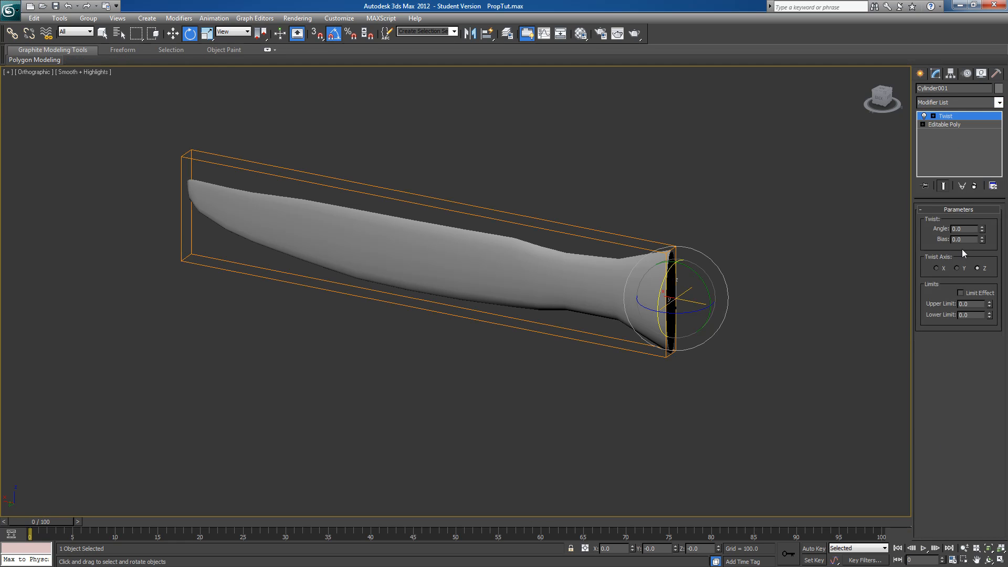
{"action": "double_click", "coordinate": [965, 229]}
{"action": "type", "text": "45"}
{"action": "key", "text": "Return"}
{"action": "middle_click_drag", "start_coordinate": [771, 317], "coordinate": [885, 296], "text": "alt"}
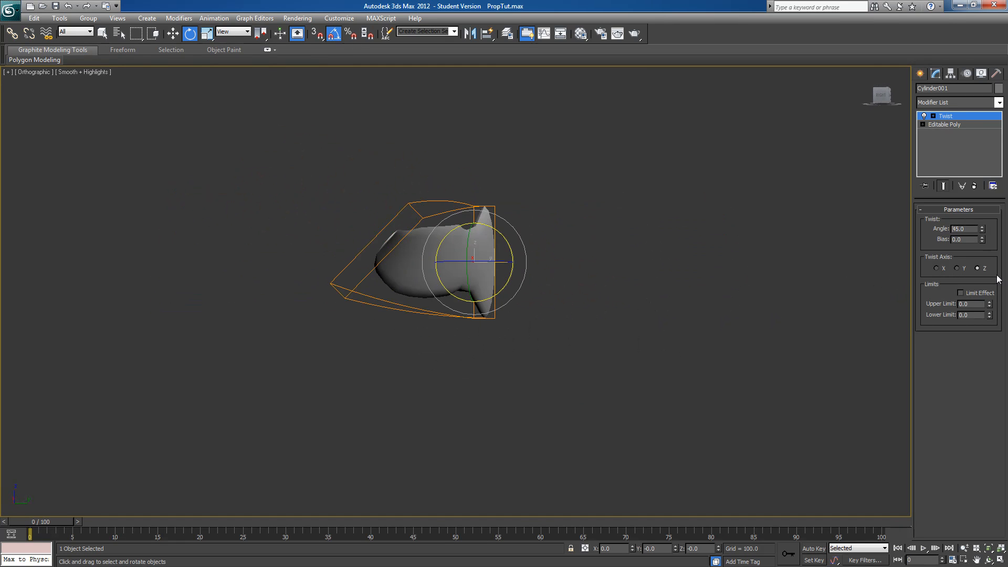
Reverse the blade's twist by setting the Twist angle to -45, and check its shape from several angles
{"action": "key", "text": "Return"}
{"action": "middle_click_drag", "start_coordinate": [635, 304], "coordinate": [562, 310], "text": "alt"}
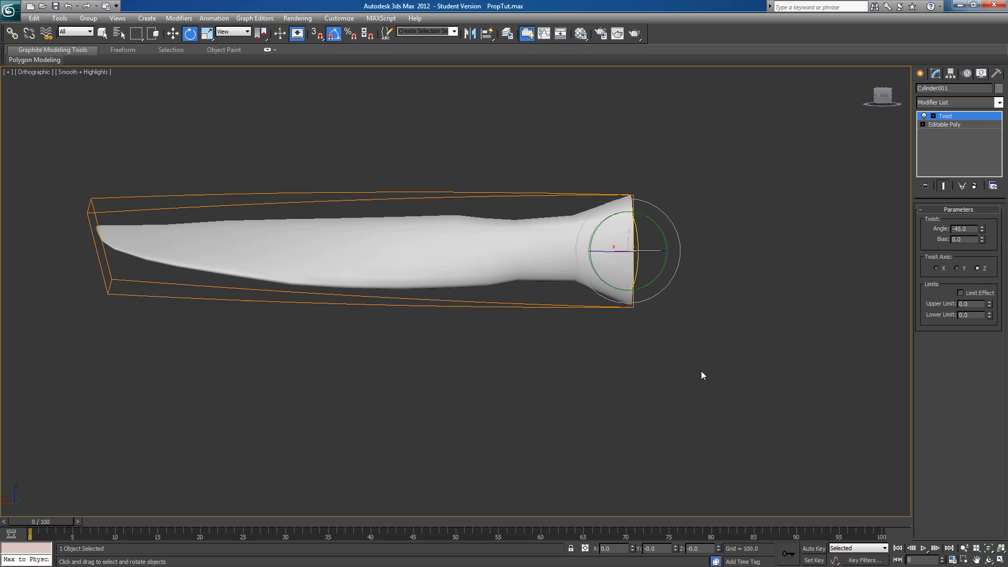
{"action": "middle_click_drag", "start_coordinate": [685, 328], "coordinate": [516, 363], "text": "alt"}
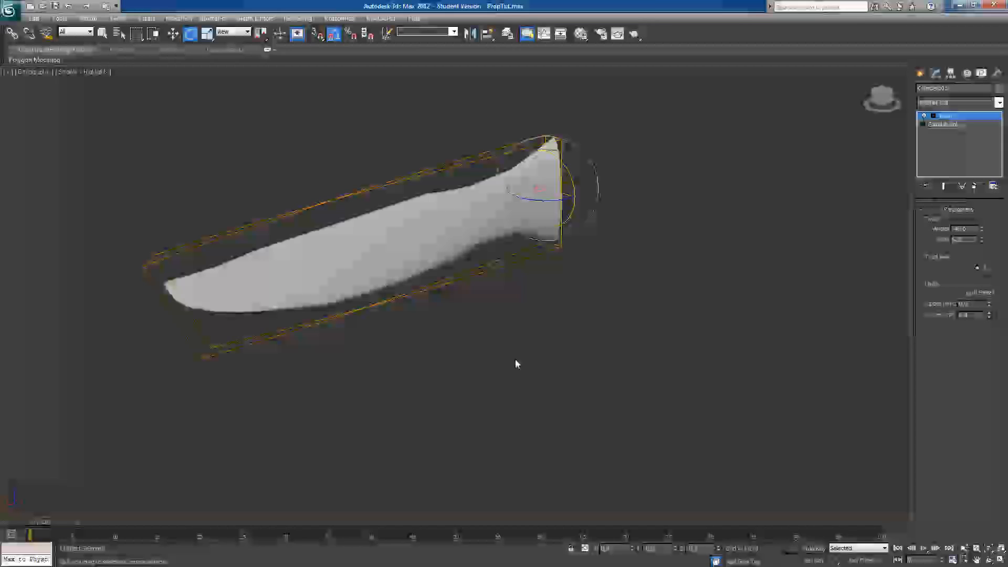
Collapse the blade's entire modifier stack into the editable poly and accept the warning
{"action": "right_click", "coordinate": [945, 118]}
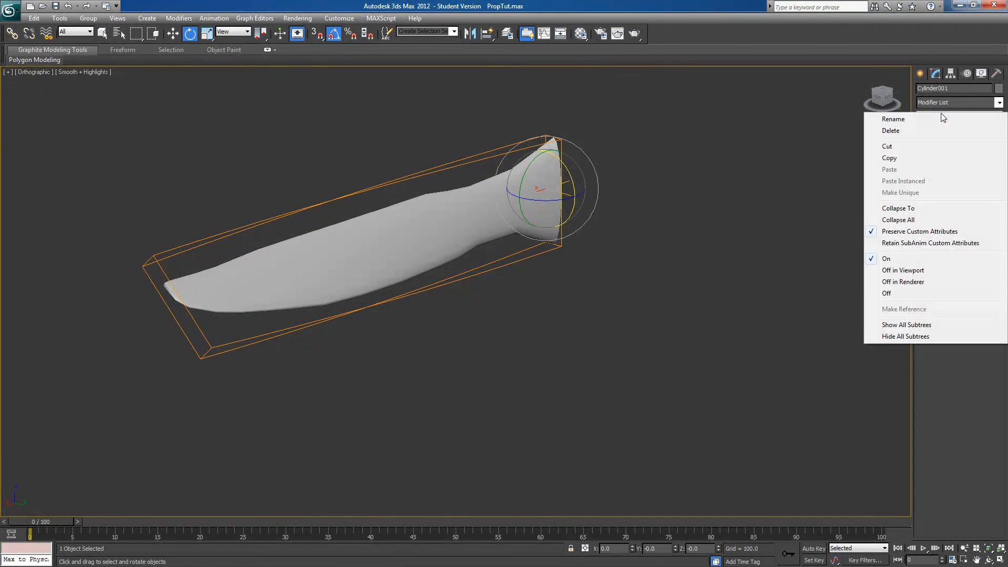
{"action": "left_click", "coordinate": [909, 220]}
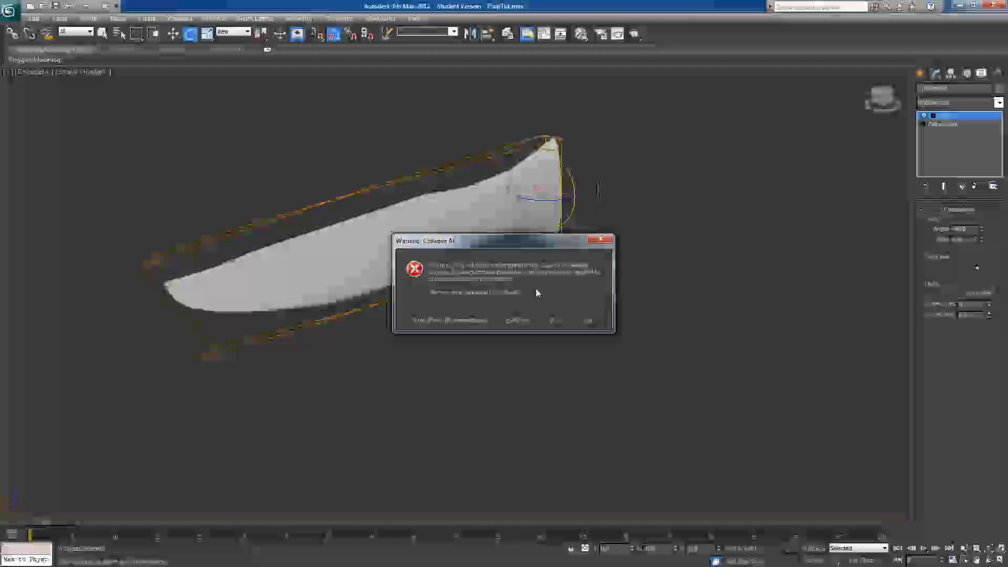
{"action": "left_click", "coordinate": [553, 319]}
{"action": "middle_click_drag", "start_coordinate": [661, 269], "coordinate": [685, 363]}
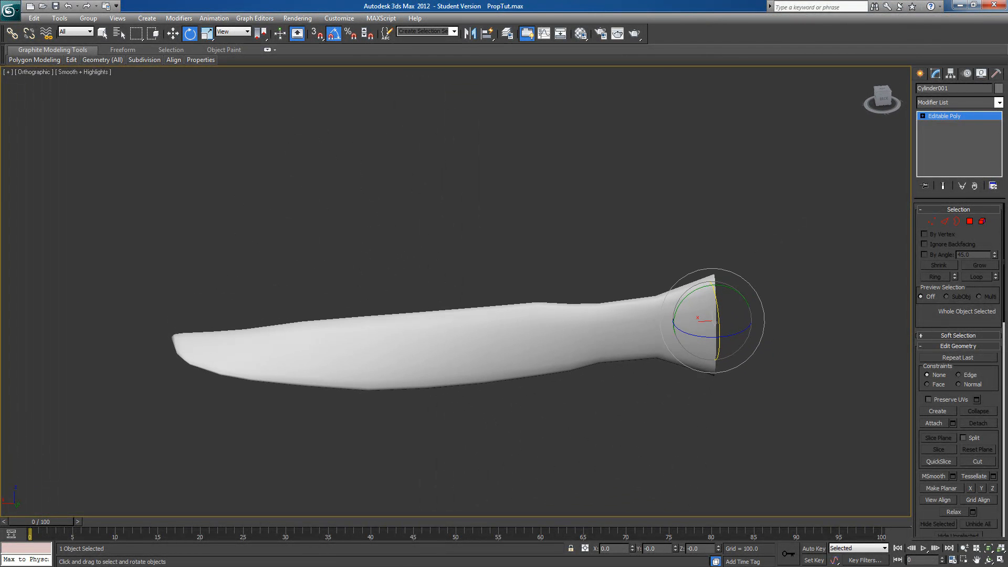